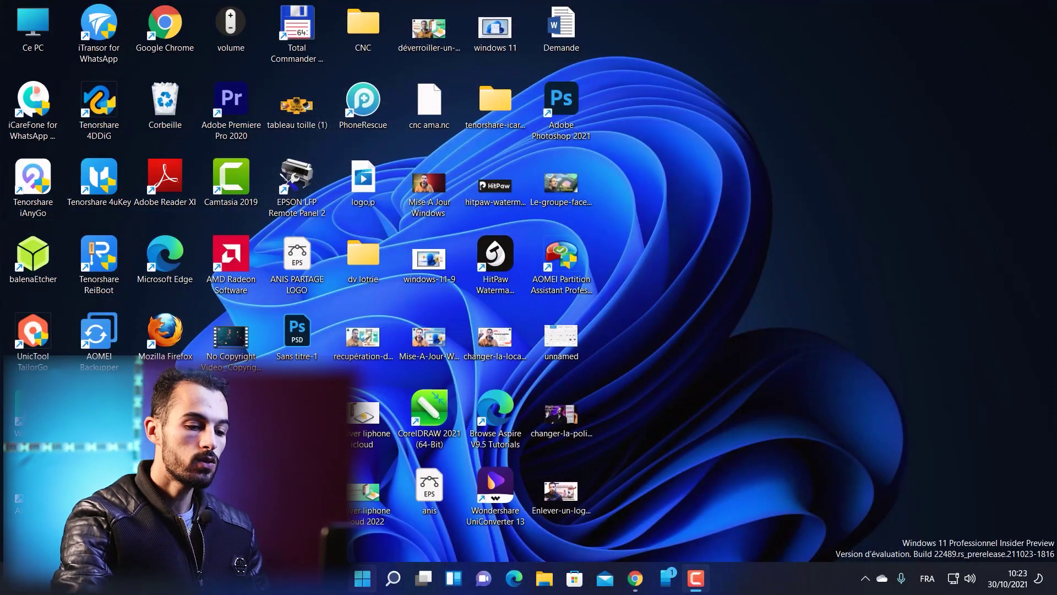
- Open the Play Store and view its Sélection d'applis collection, returning to the store's home page
key(super)
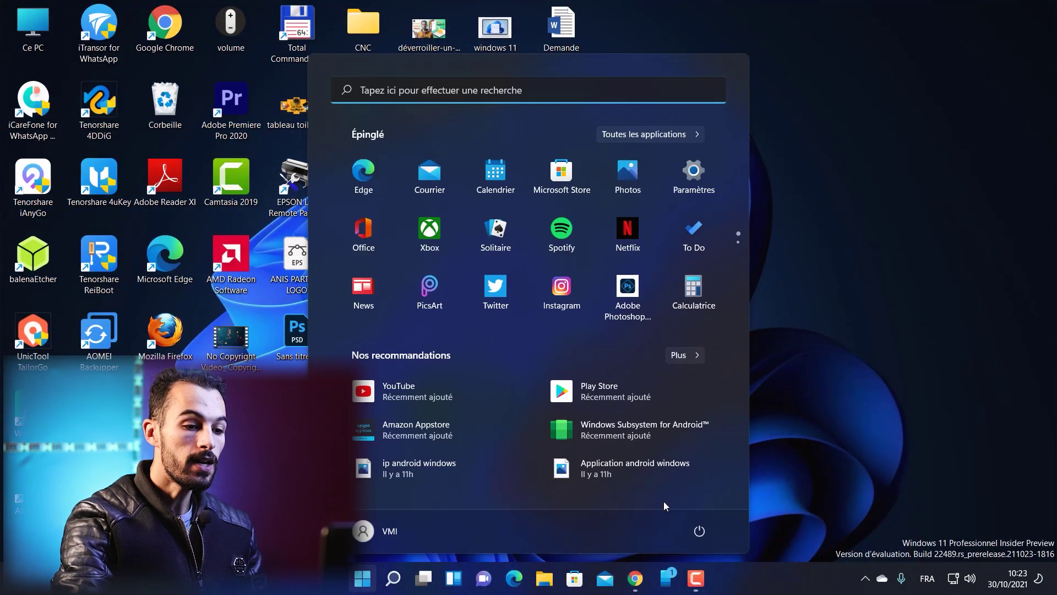
click(595, 402)
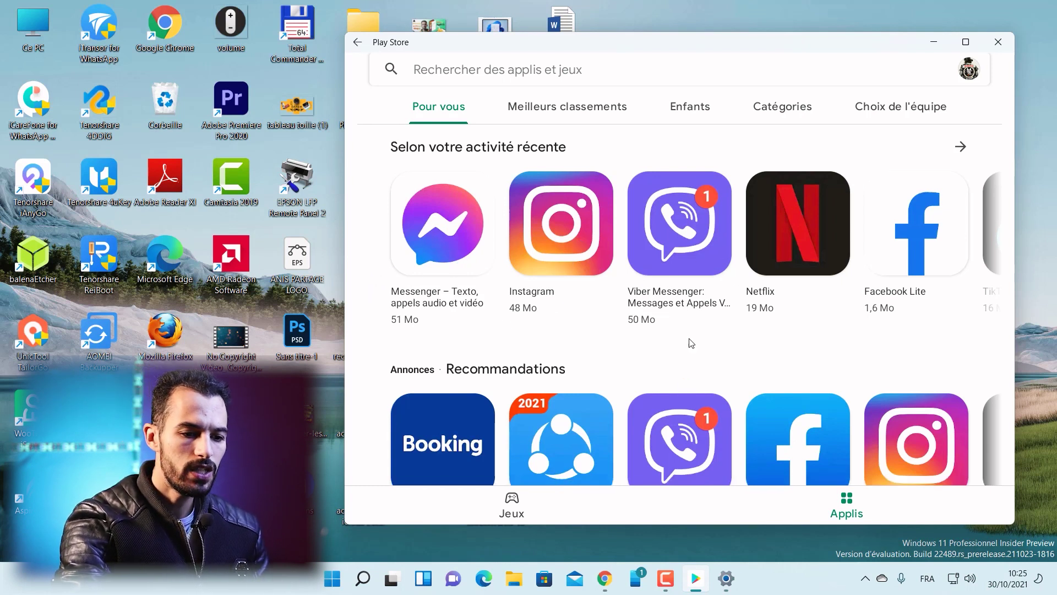
scroll(688, 338, down, 3)
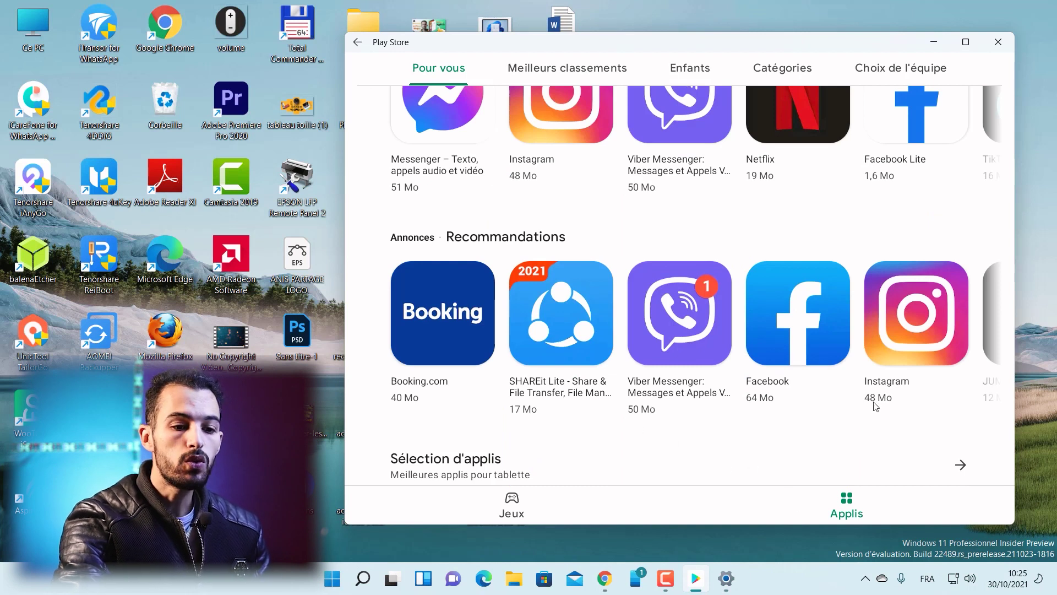
click(961, 466)
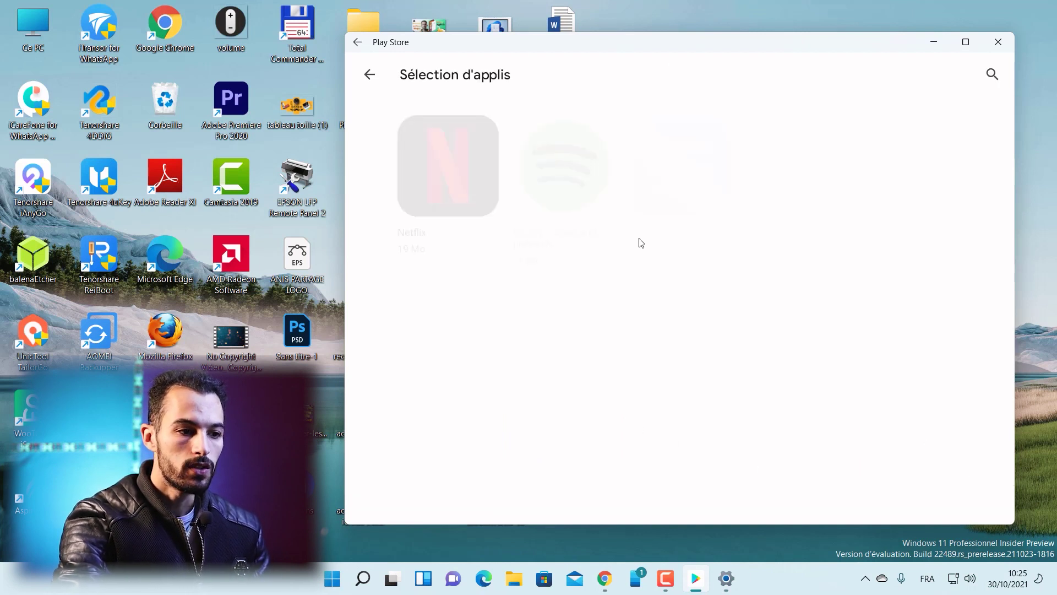
click(370, 76)
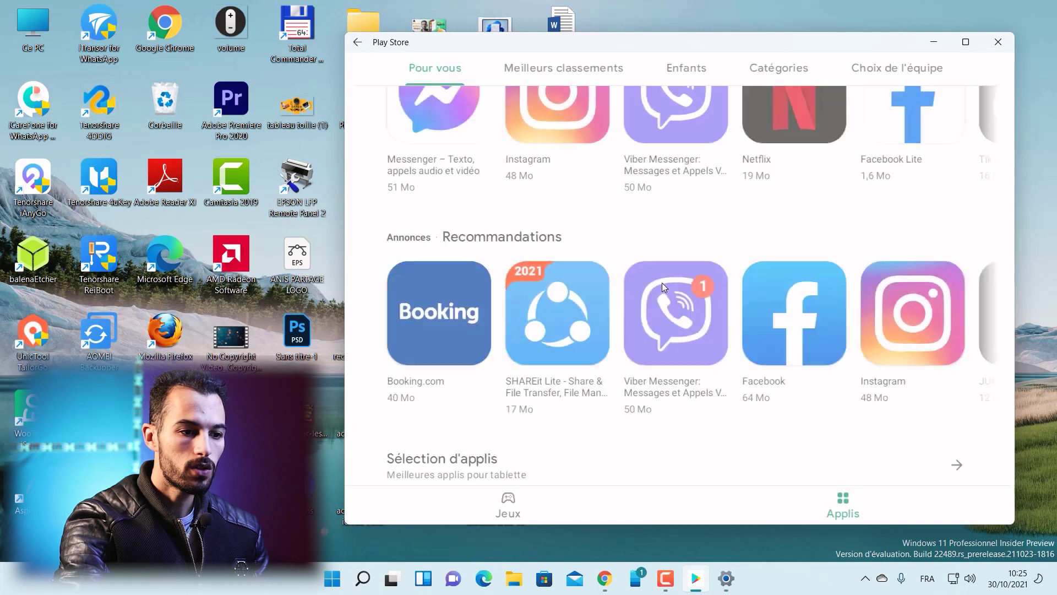
- View the Discord app page from the Selon votre activité récente collection and return to the list
scroll(896, 178, up, 1)
click(444, 242)
scroll(473, 385, down, 1)
click(679, 435)
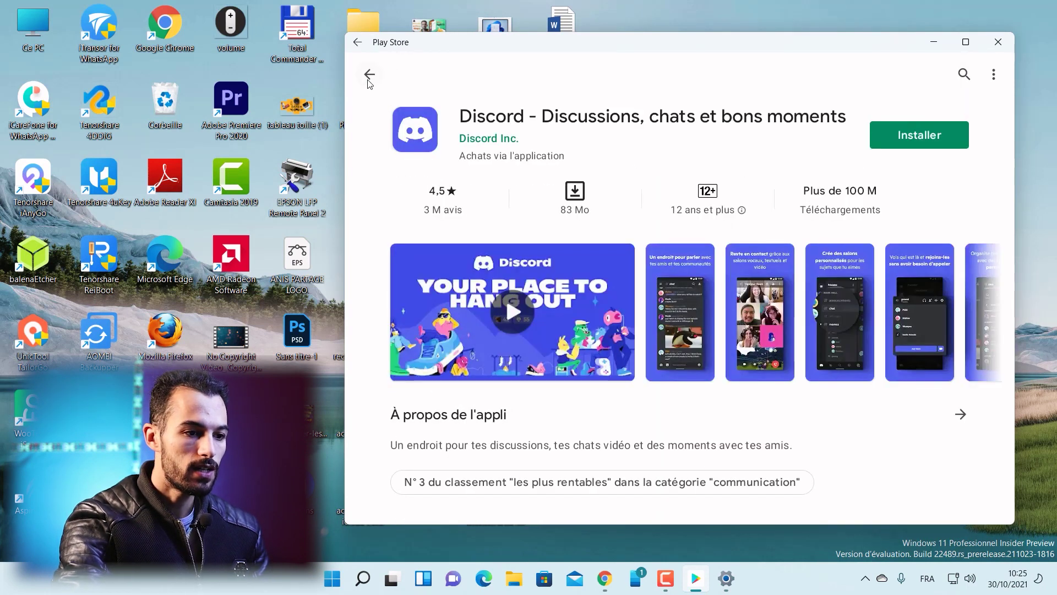
click(369, 75)
- Browse the apps offered under Selon votre activité récente and return to the Play Store home page
scroll(702, 492, down, 2)
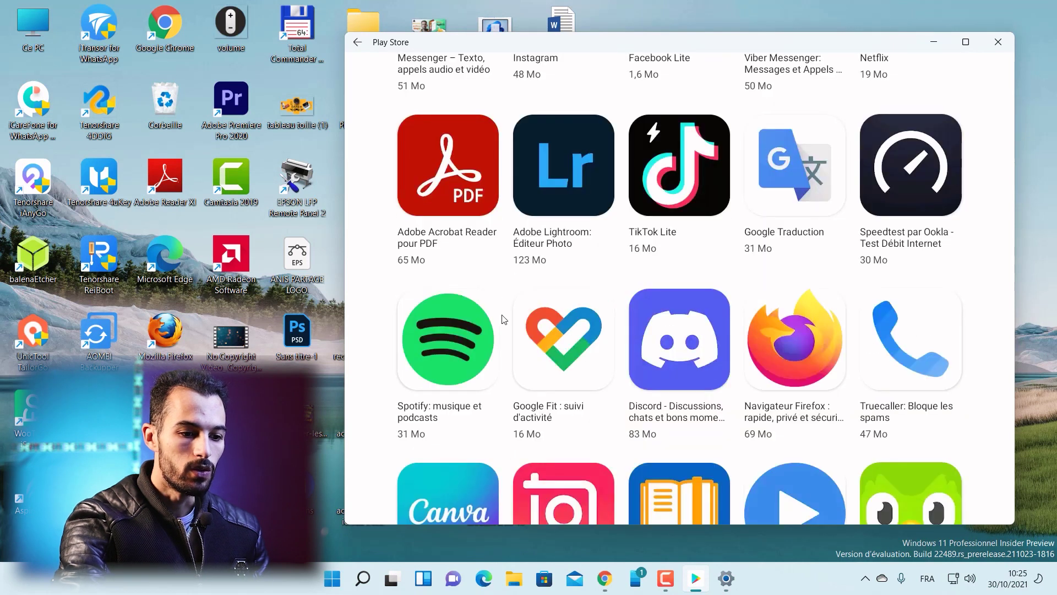
scroll(503, 319, down, 5)
scroll(527, 353, down, 3)
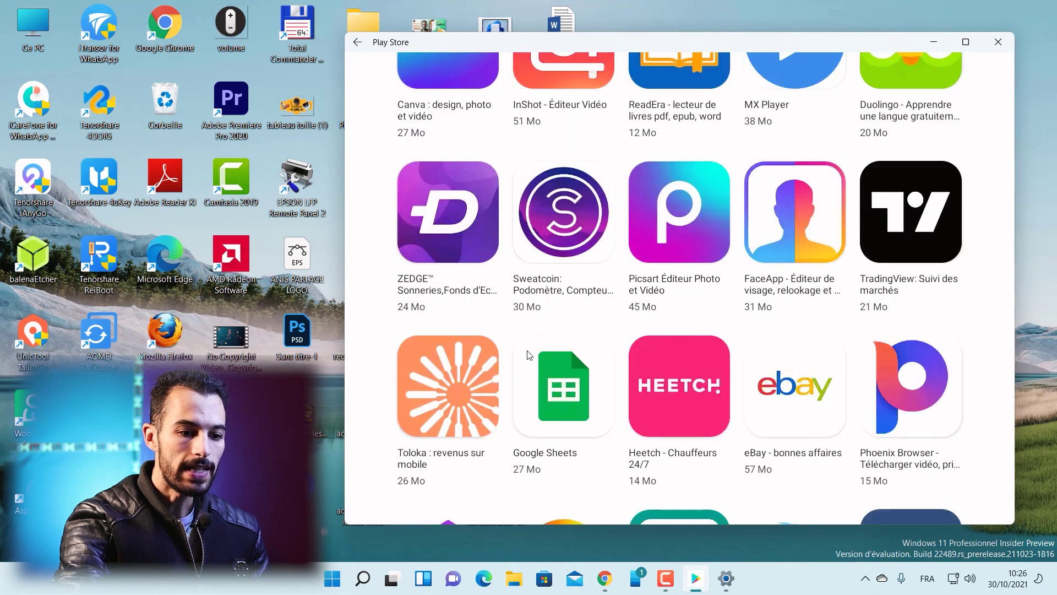
scroll(527, 353, up, 6)
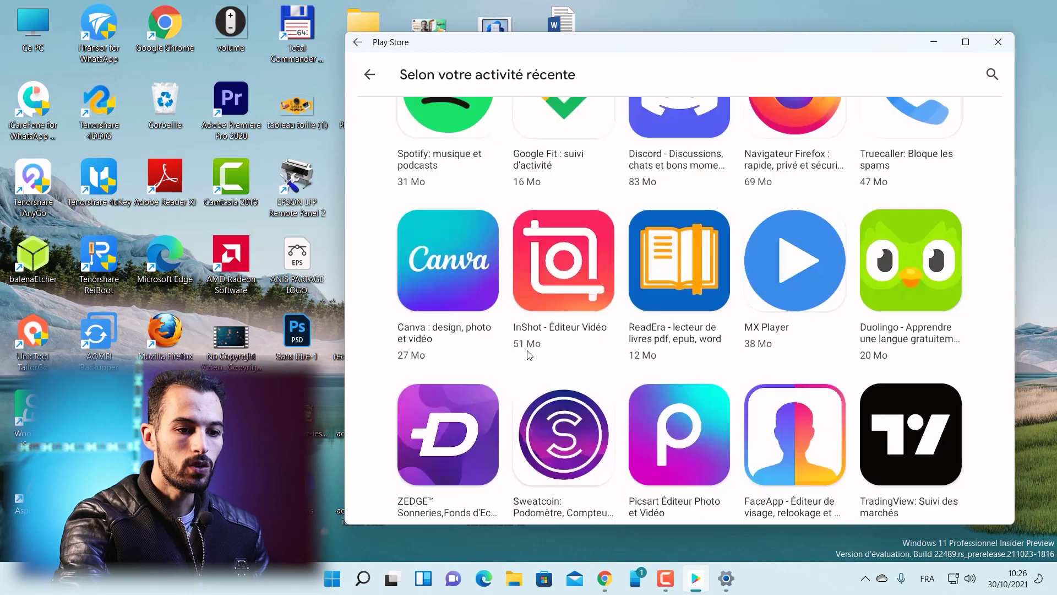
scroll(378, 159, up, 4)
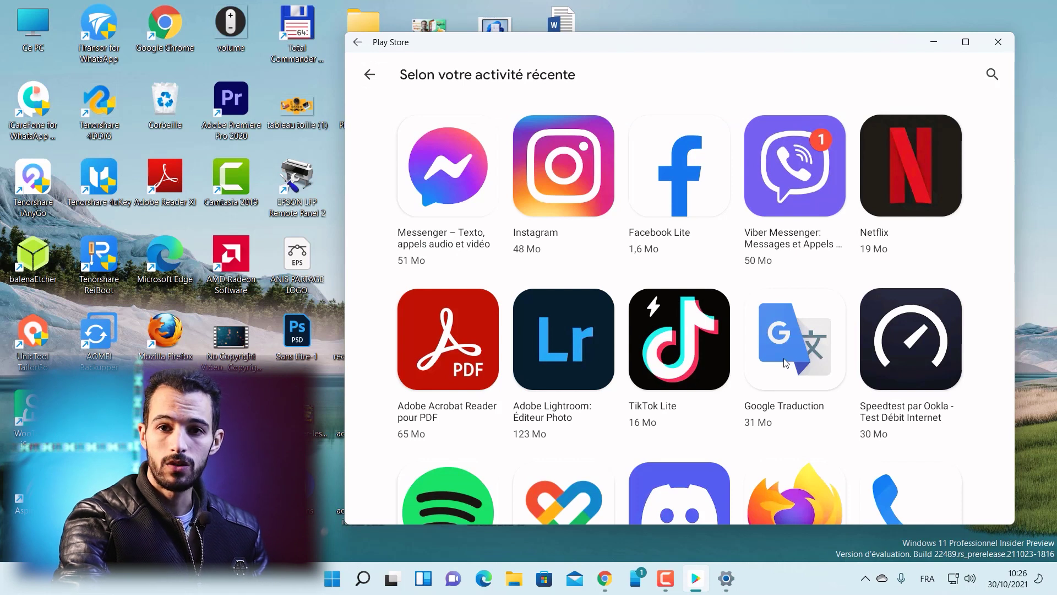
click(369, 81)
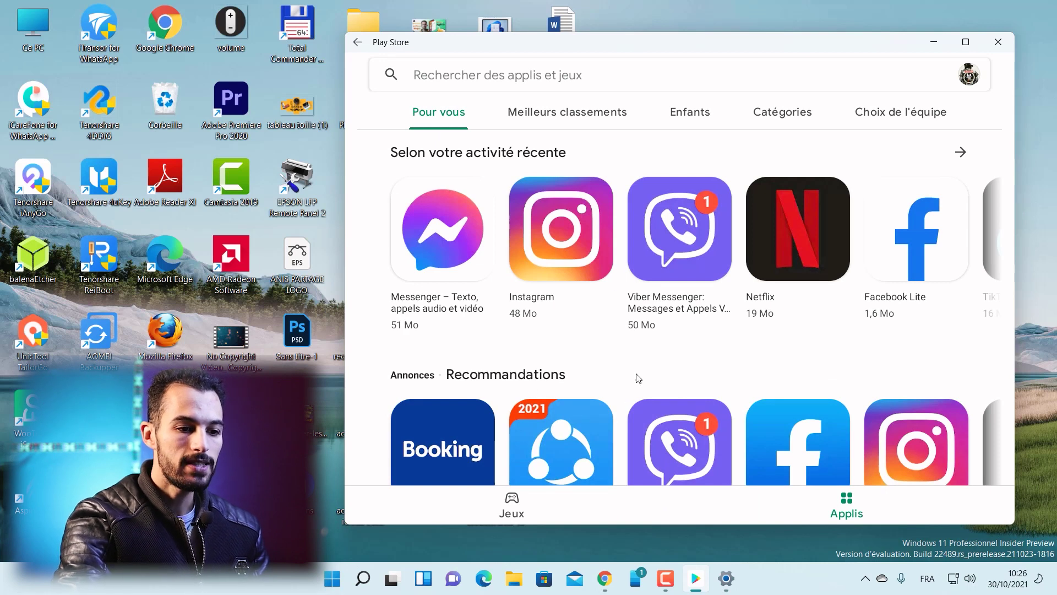
- Search the Play Store for youtube using the recent search and launch the installed YouTube app
click(494, 74)
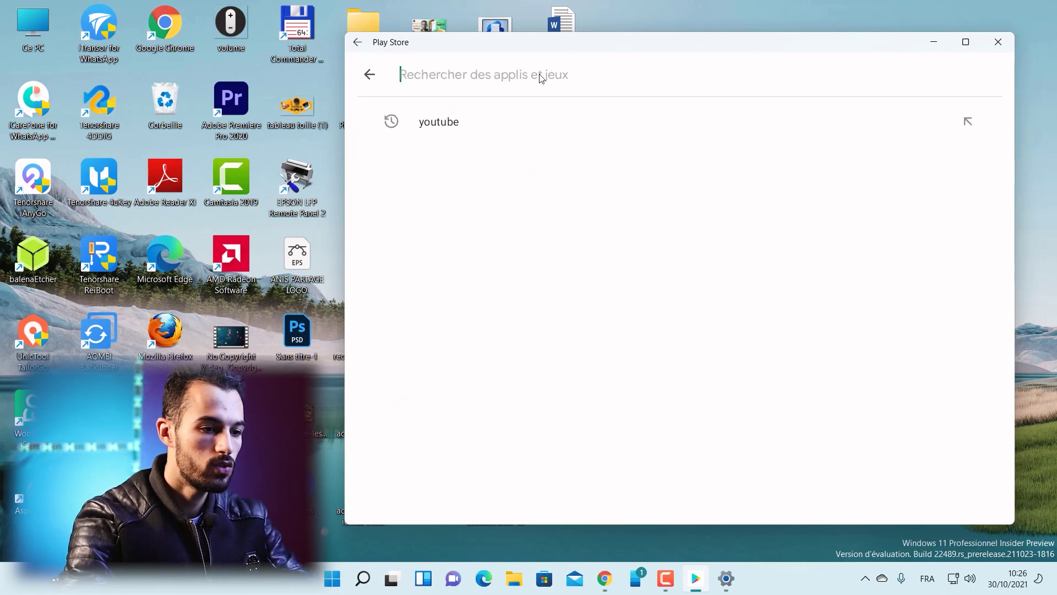
click(504, 130)
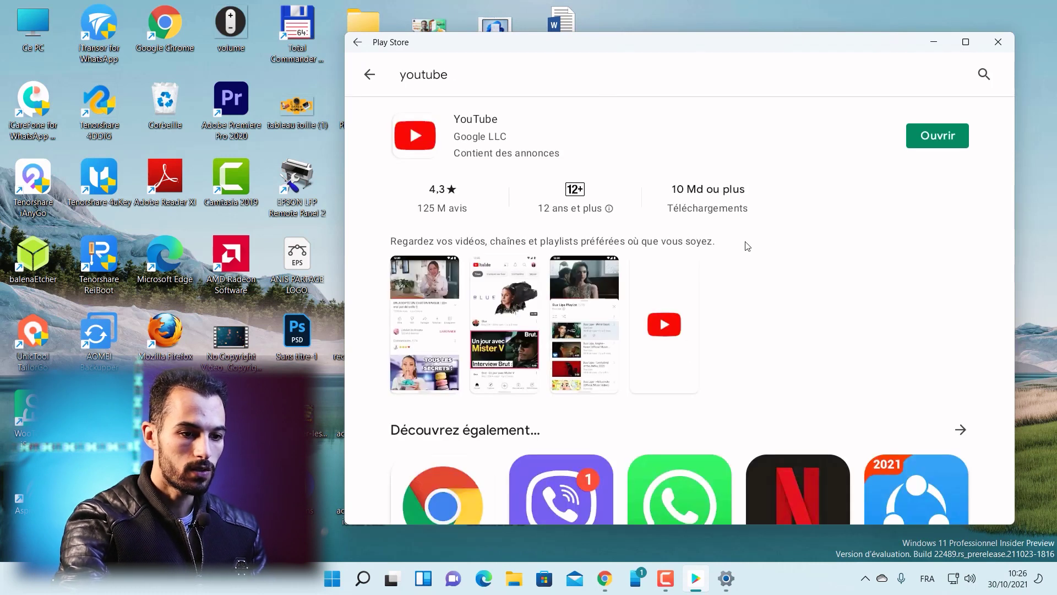
click(920, 136)
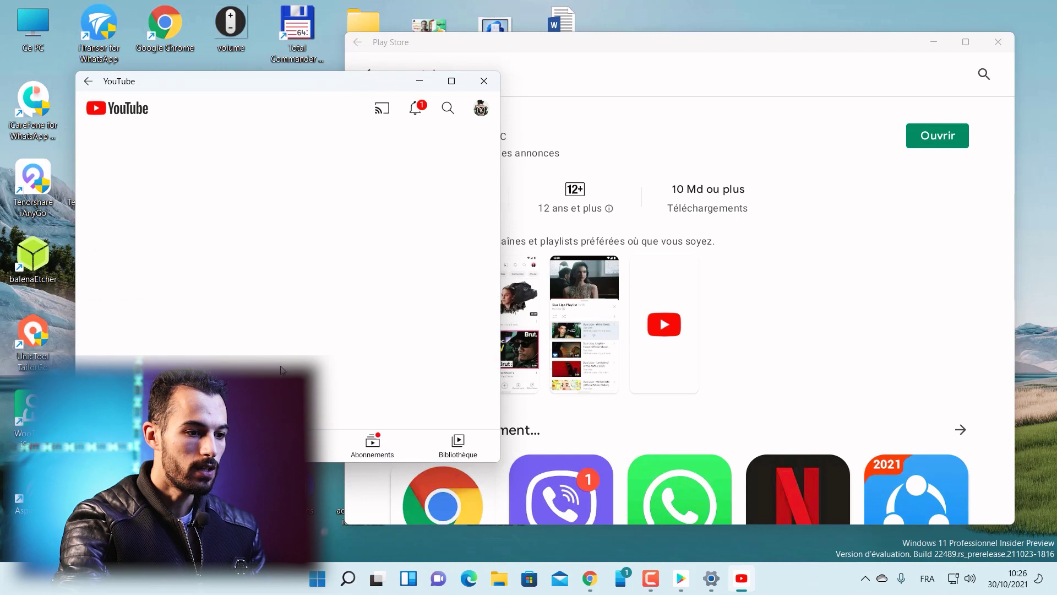
- Play the Top 10 Meilleurs Applications Android et IOS video with a brief pause, and close the YouTube and Play Store windows
click(342, 246)
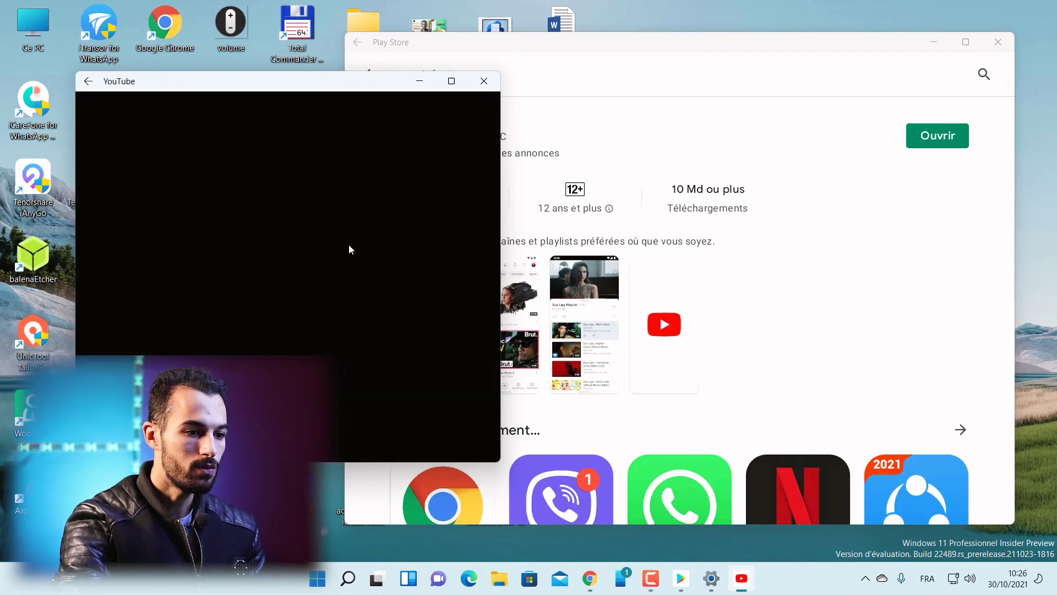
scroll(333, 319, down, 5)
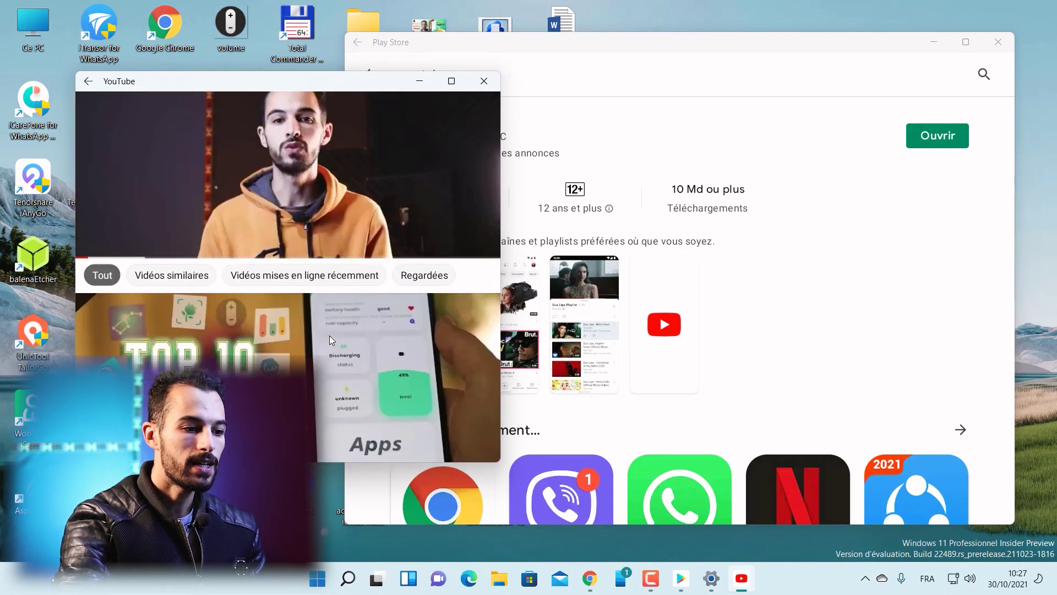
click(329, 335)
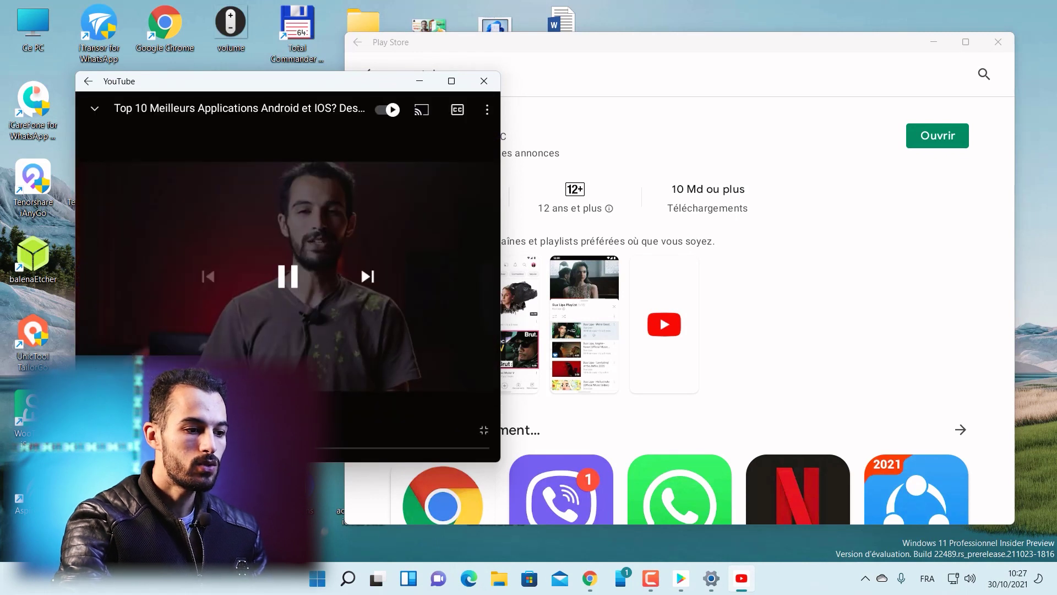
click(286, 278)
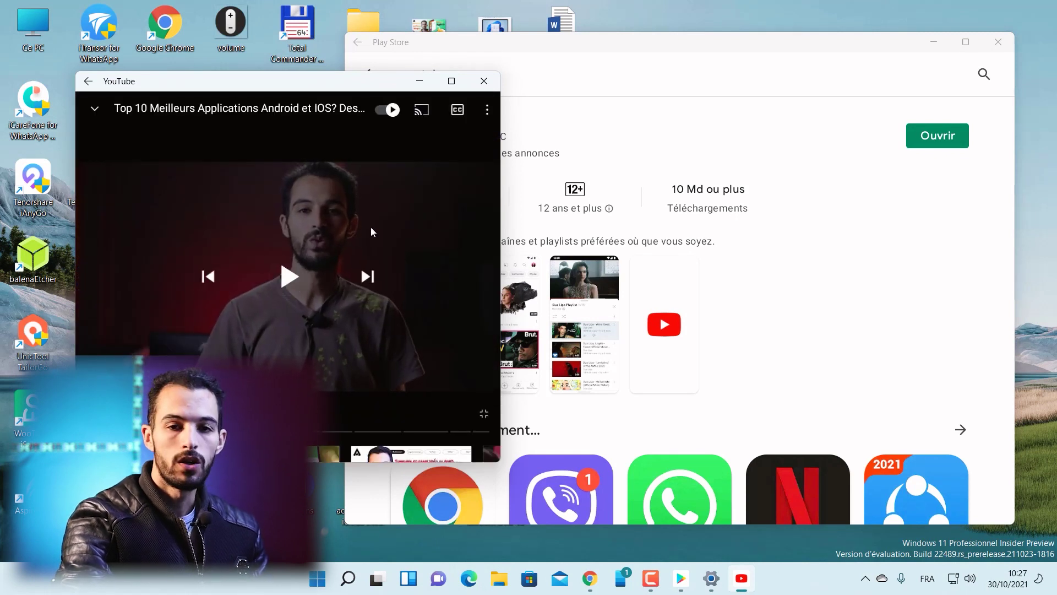
click(283, 269)
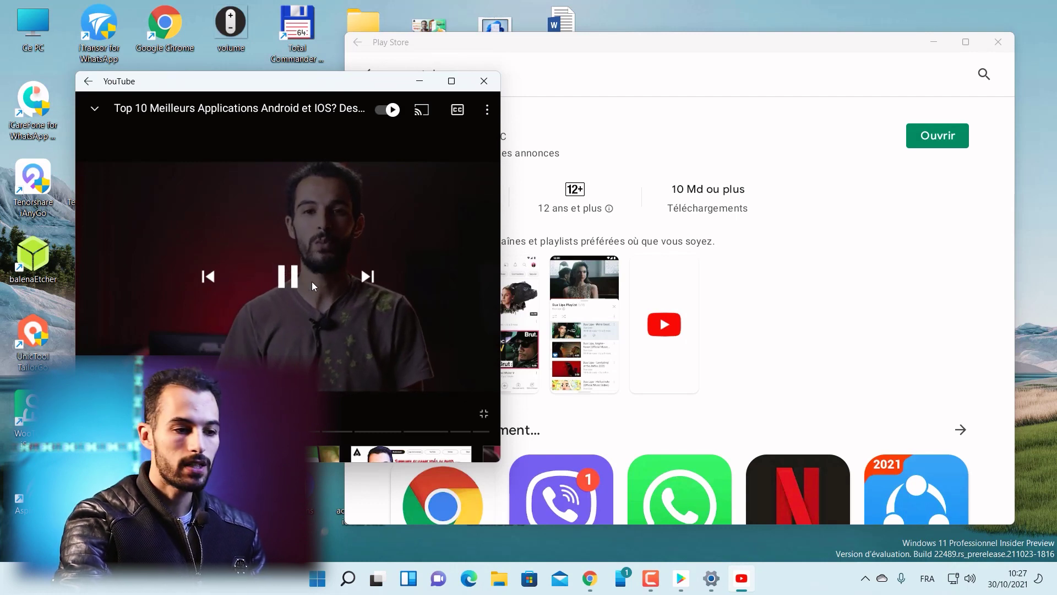
click(477, 82)
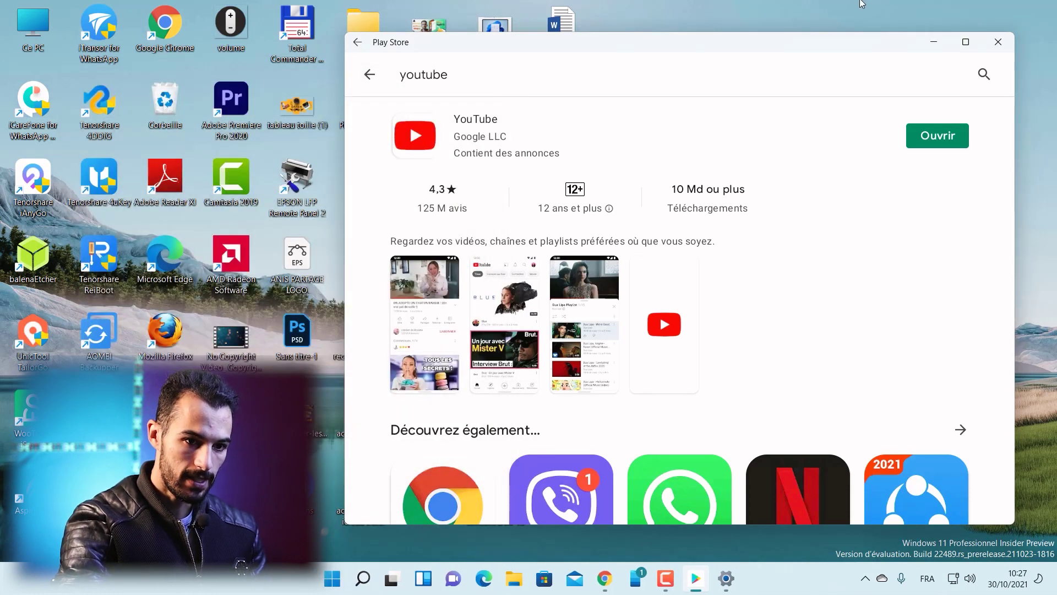
click(998, 42)
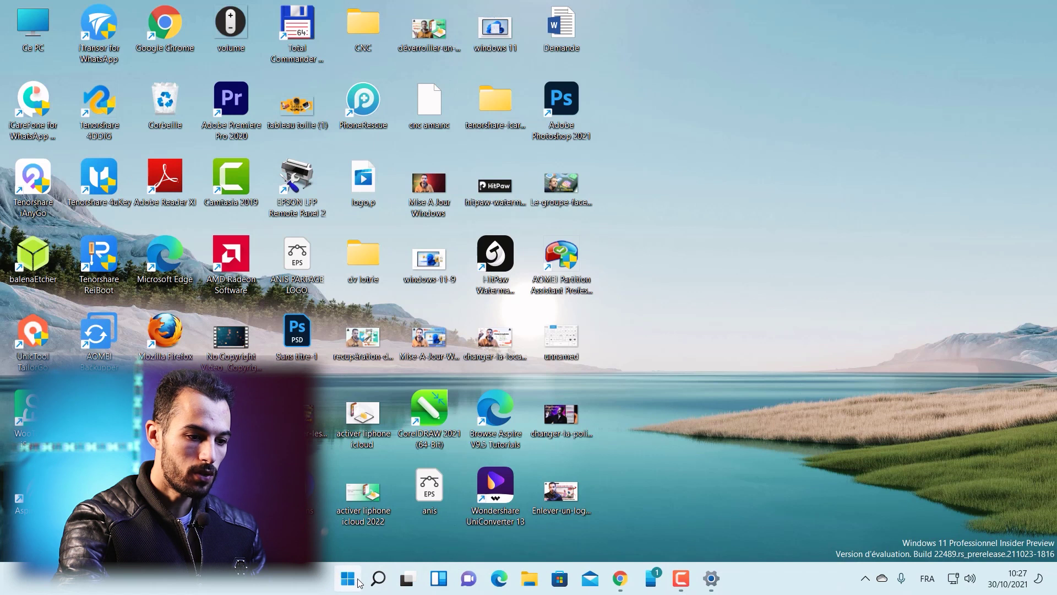
- Show the available options for the recently added YouTube app in the Start menu
click(352, 578)
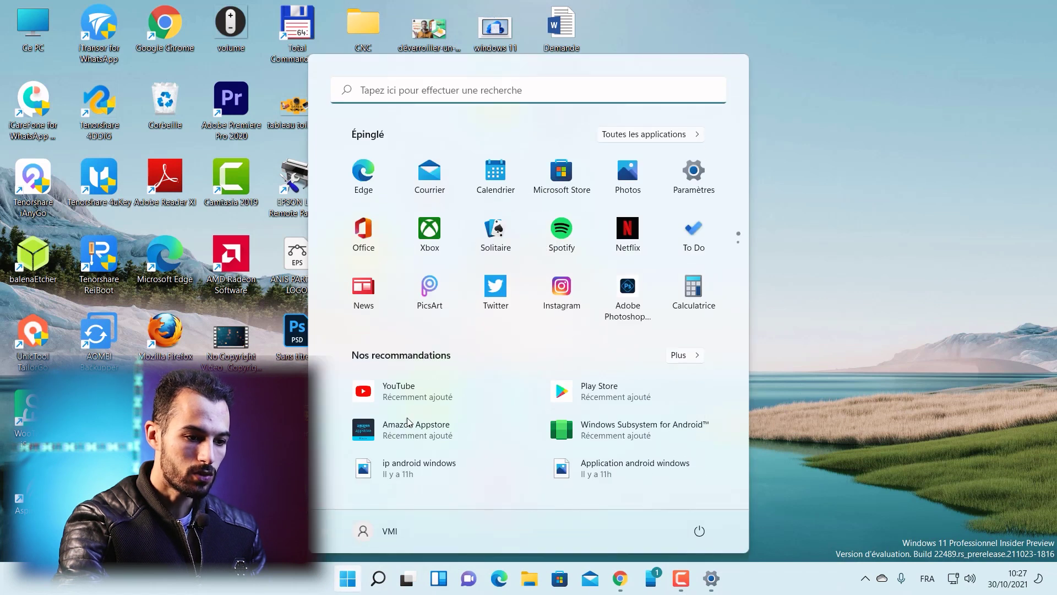
right_click(428, 394)
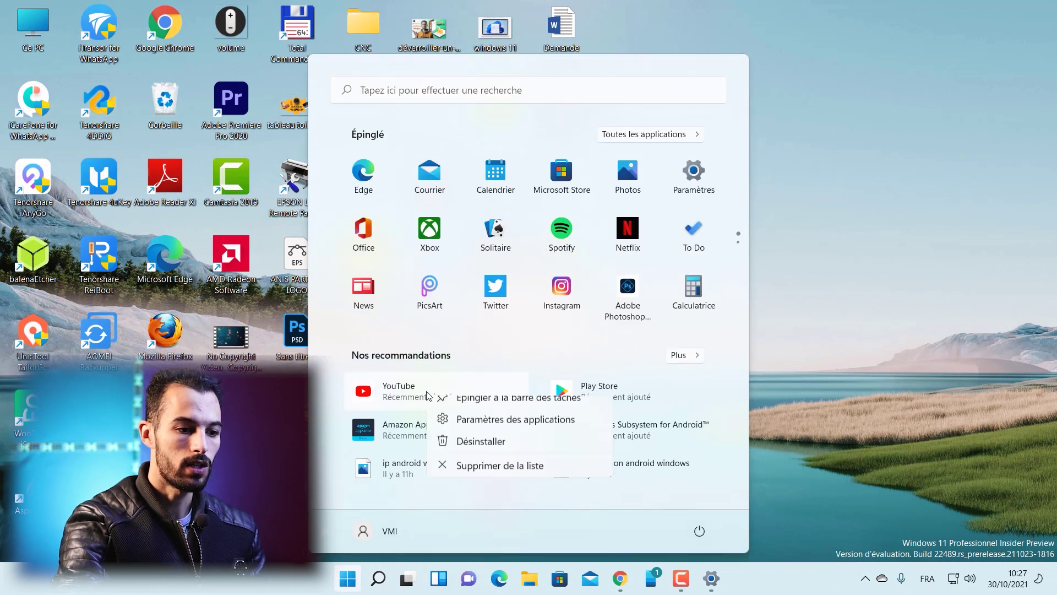
click(533, 480)
click(749, 592)
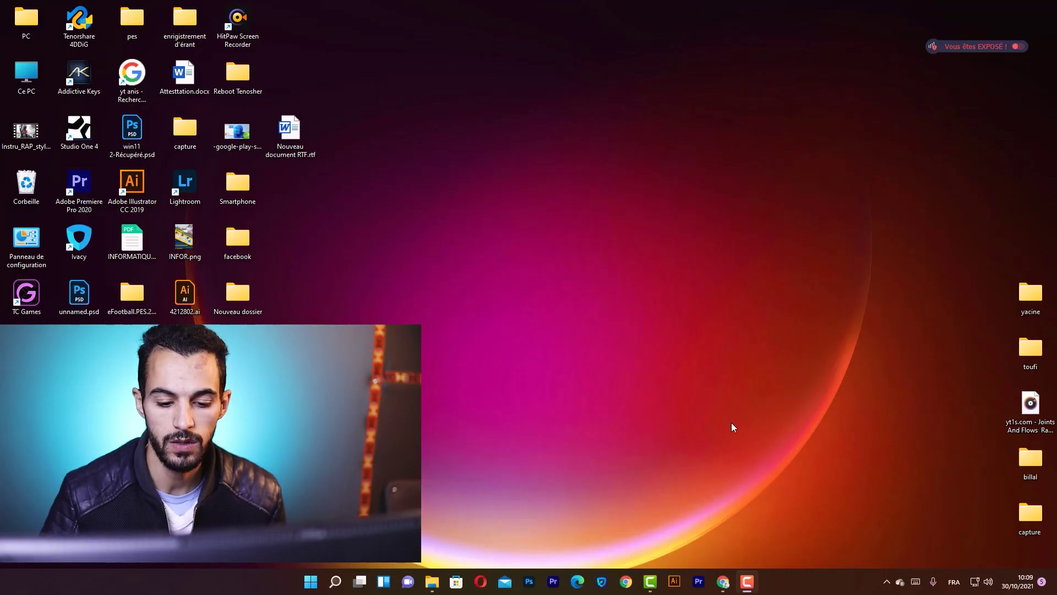
- Switch to Chrome and copy the bold phrase "activer ou désactiver des fonctionnalités Windows" from the Google Play Store installation article
click(626, 584)
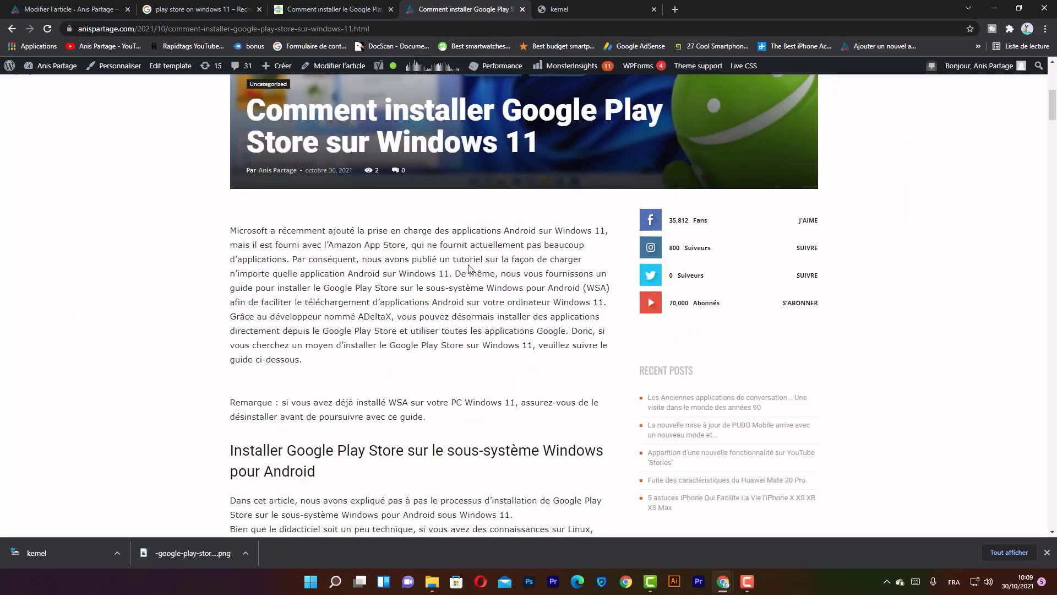
scroll(494, 267, down, 10)
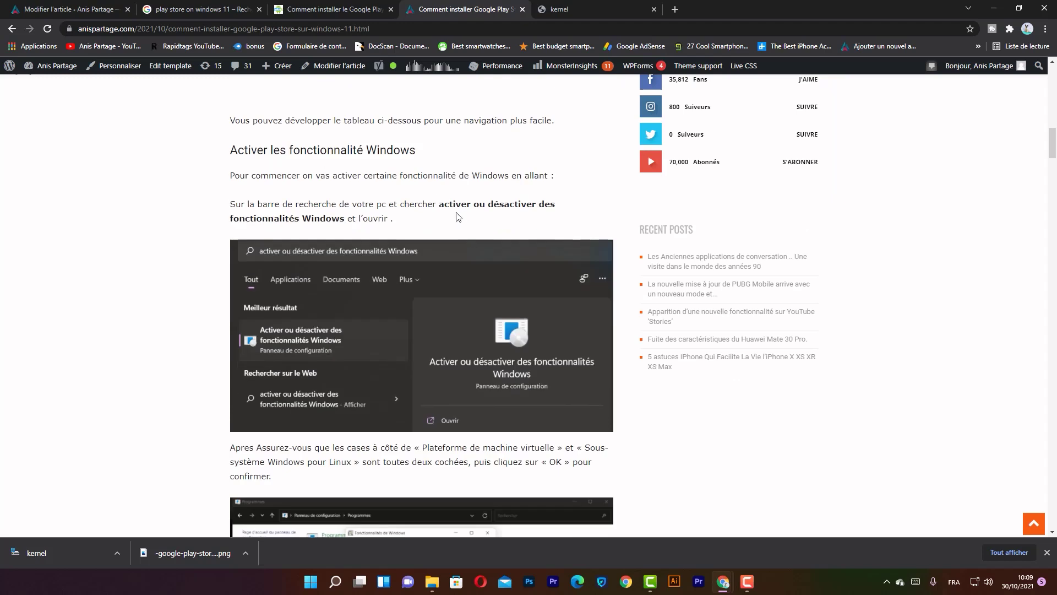
mouse_move(446, 204)
mouse_down()
mouse_move(470, 208)
mouse_move(438, 205)
mouse_up()
click(471, 206)
double_click(451, 205)
drag(517, 205, 540, 204)
drag(455, 205, 439, 205)
drag(504, 205, 530, 213)
drag(448, 205, 393, 219)
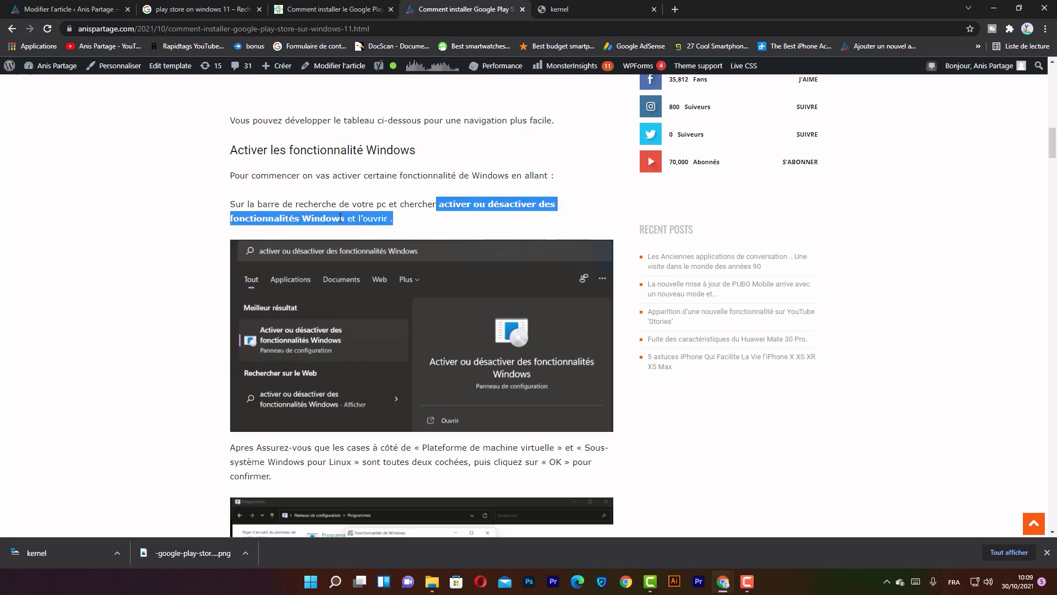
right_click(342, 219)
click(365, 231)
- Search Windows for "activer ou désactiver des fonctionnalités Windows" and open the matching Control Panel item
click(336, 582)
text(activer ou désactiver des fonctionnalités Windows)
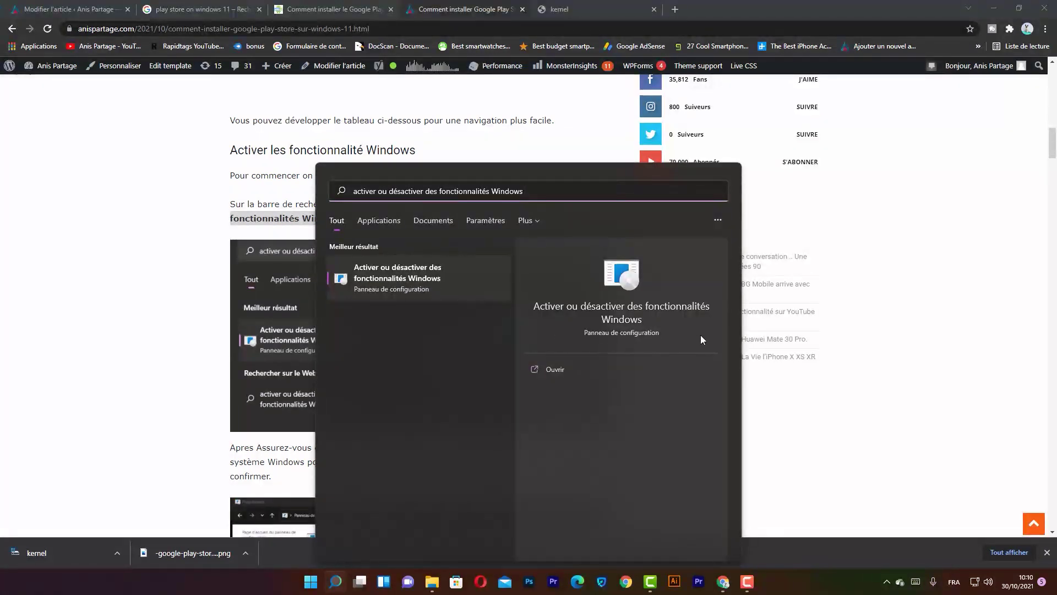
click(609, 288)
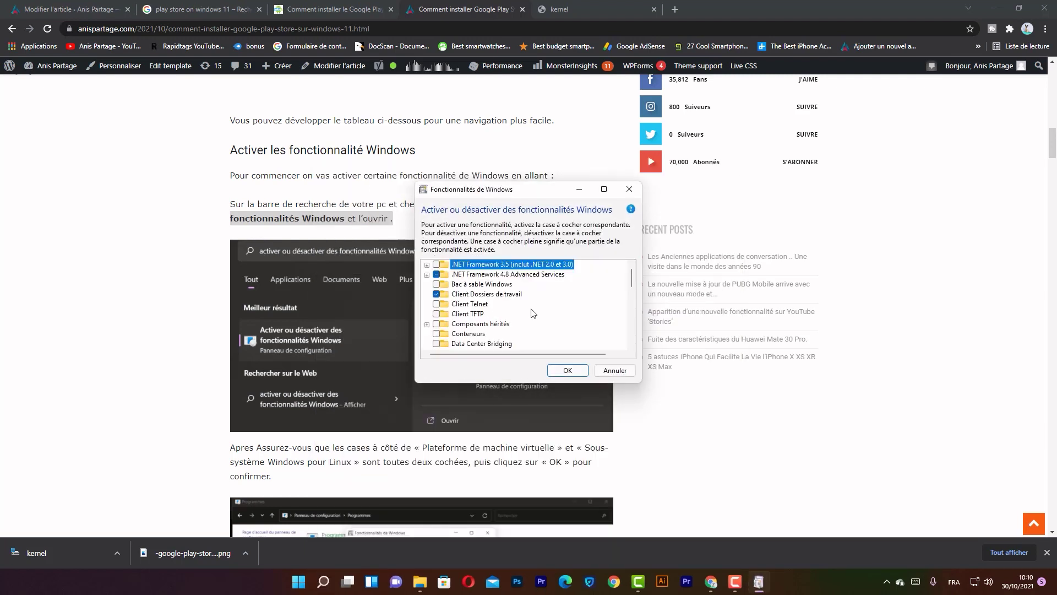
- Enable the Windows features Plateforme de l'hyperviseur Windows, Plateforme d'ordinateur virtuel and Sous-système Windows pour Linux
scroll(528, 302, down, 3)
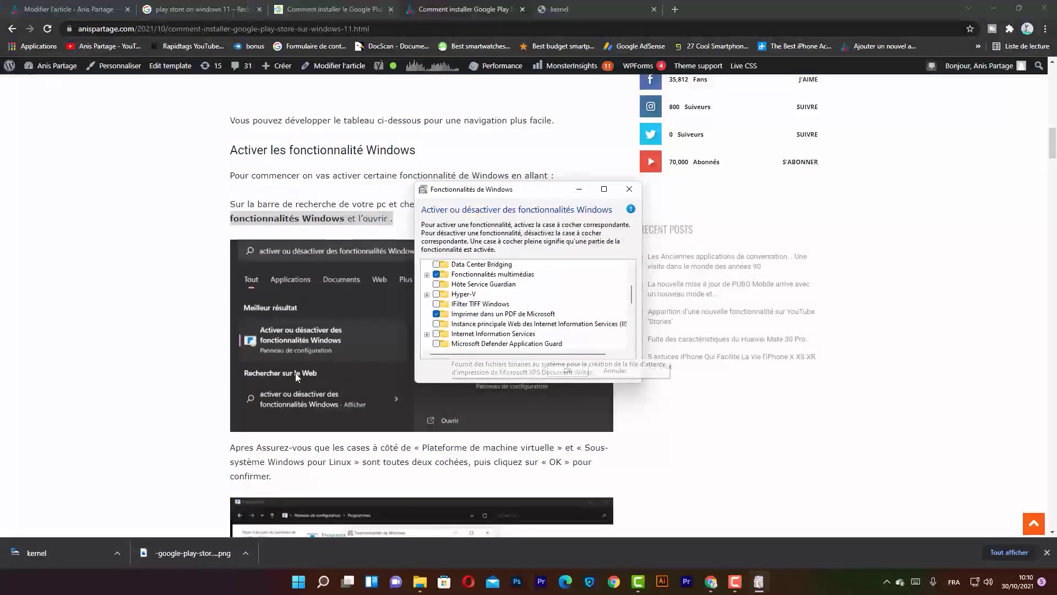
scroll(295, 370, down, 2)
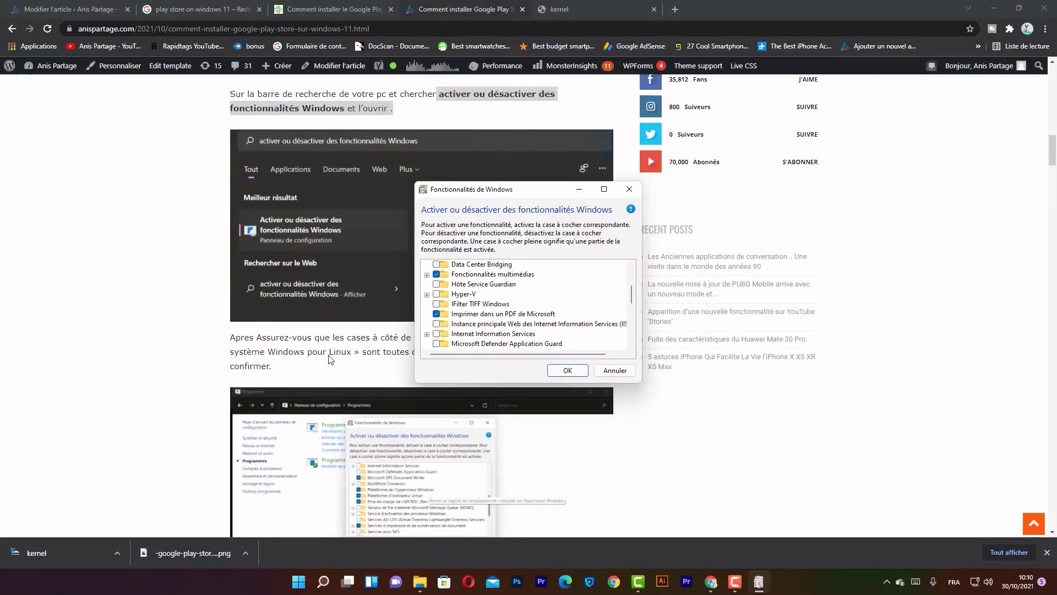
scroll(338, 372, up, 2)
scroll(511, 338, down, 2)
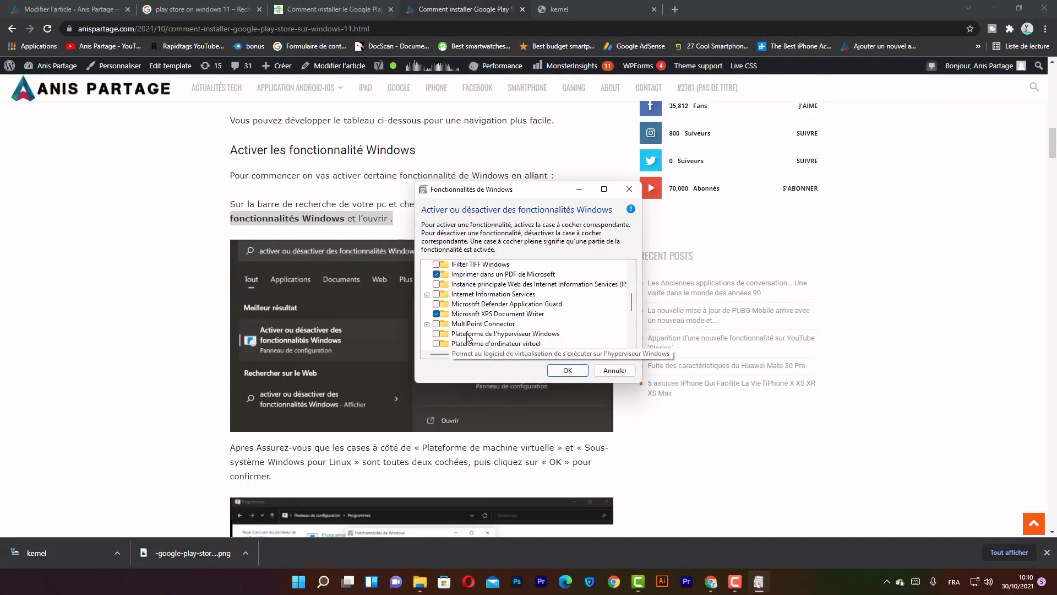
click(468, 335)
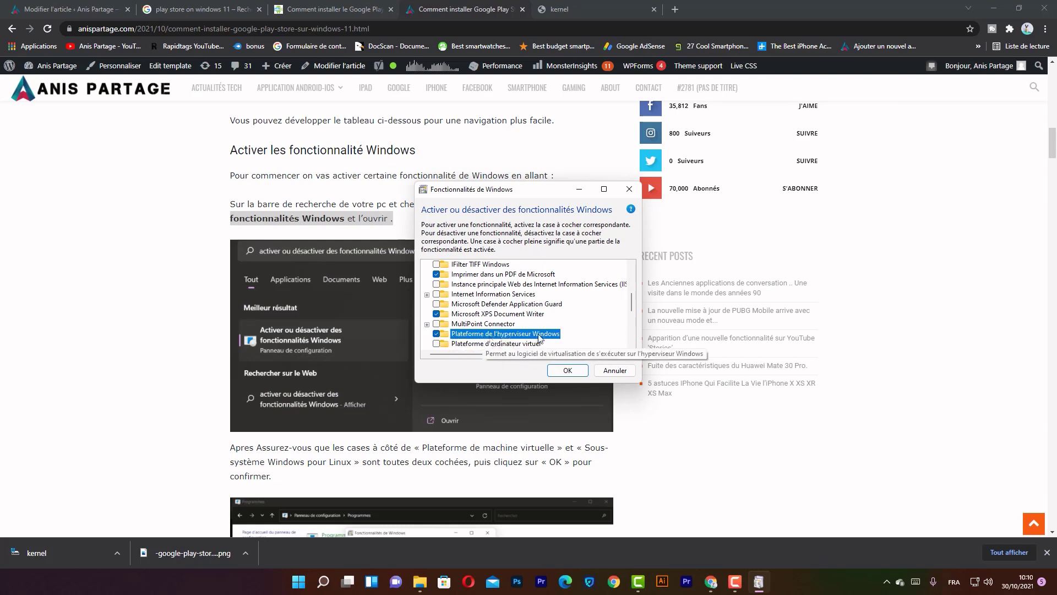
click(439, 345)
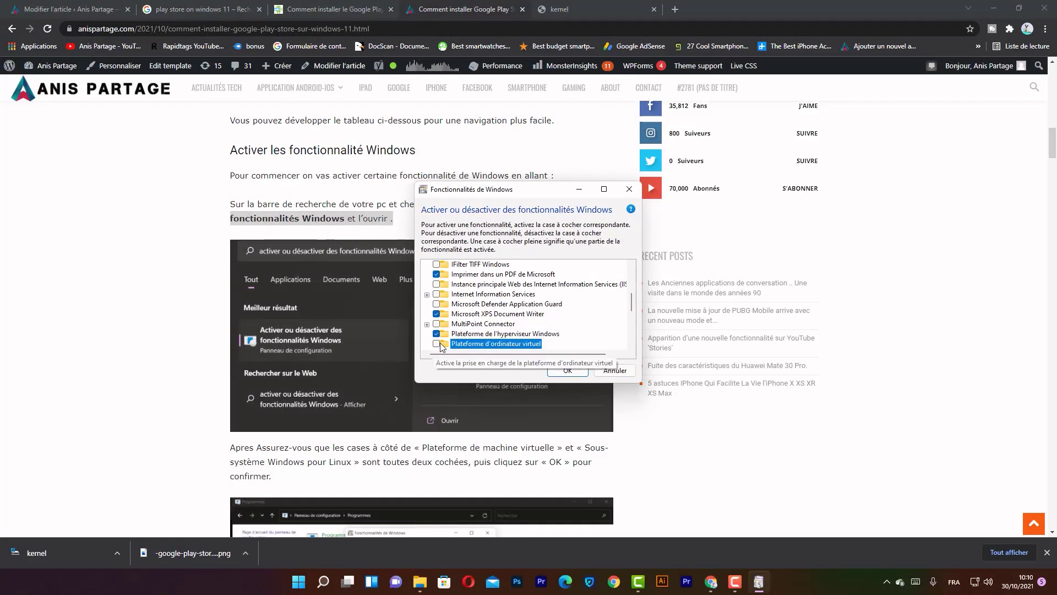
scroll(551, 317, down, 5)
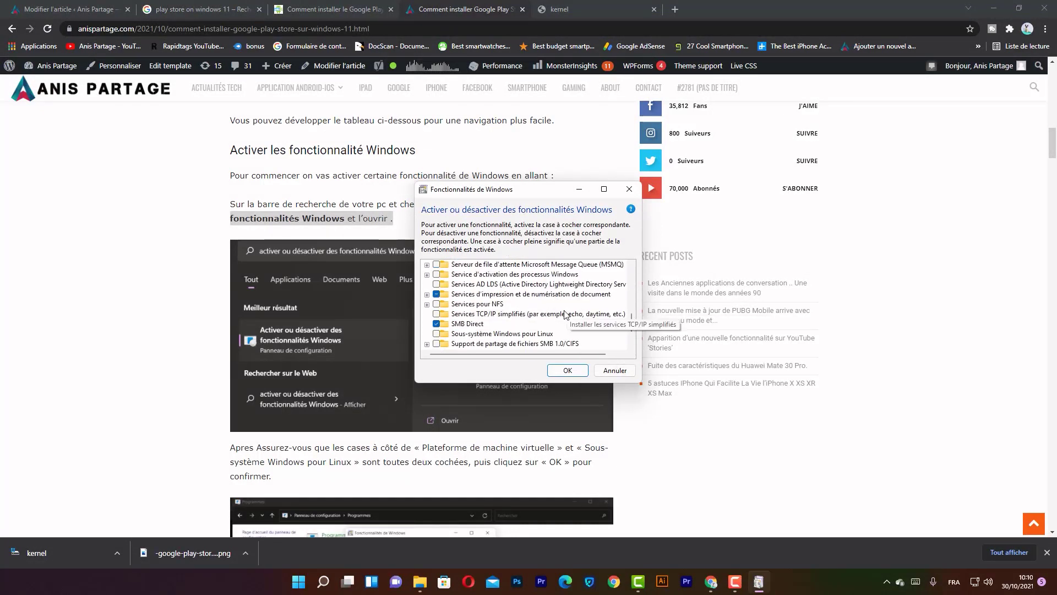
click(436, 314)
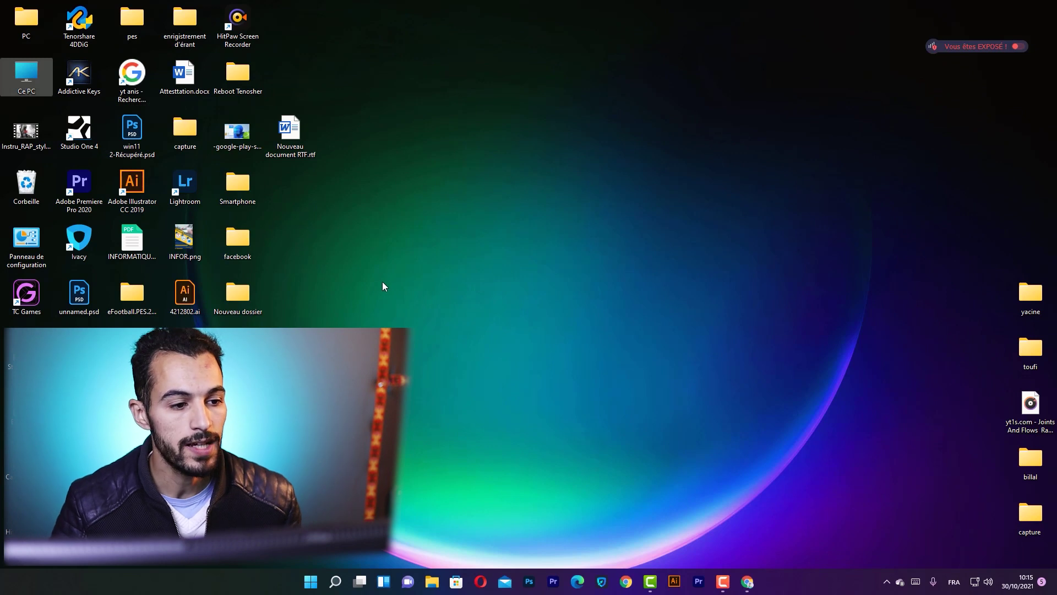
double_click(24, 83)
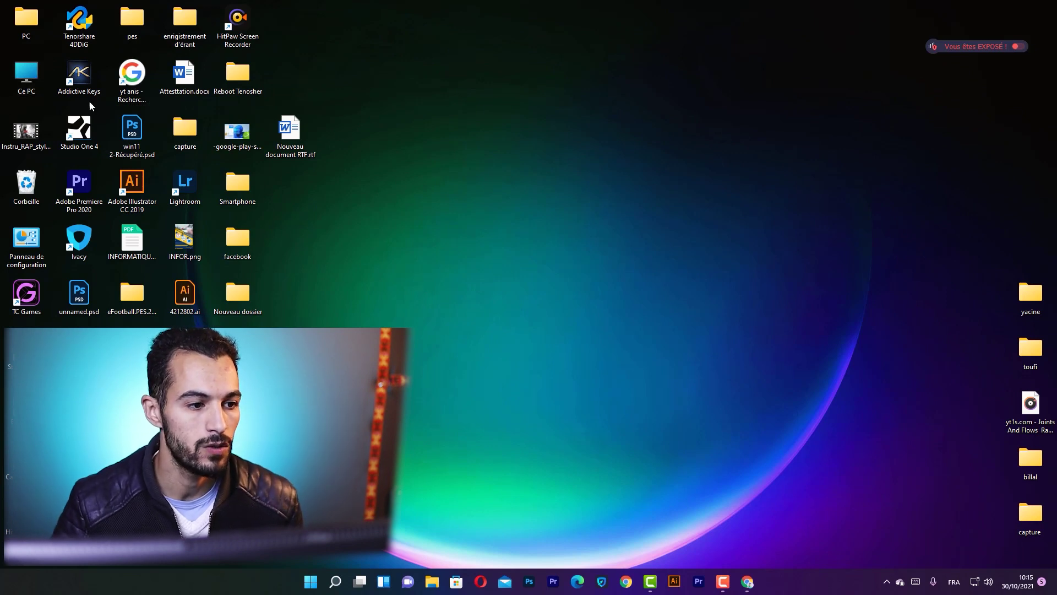
click(804, 22)
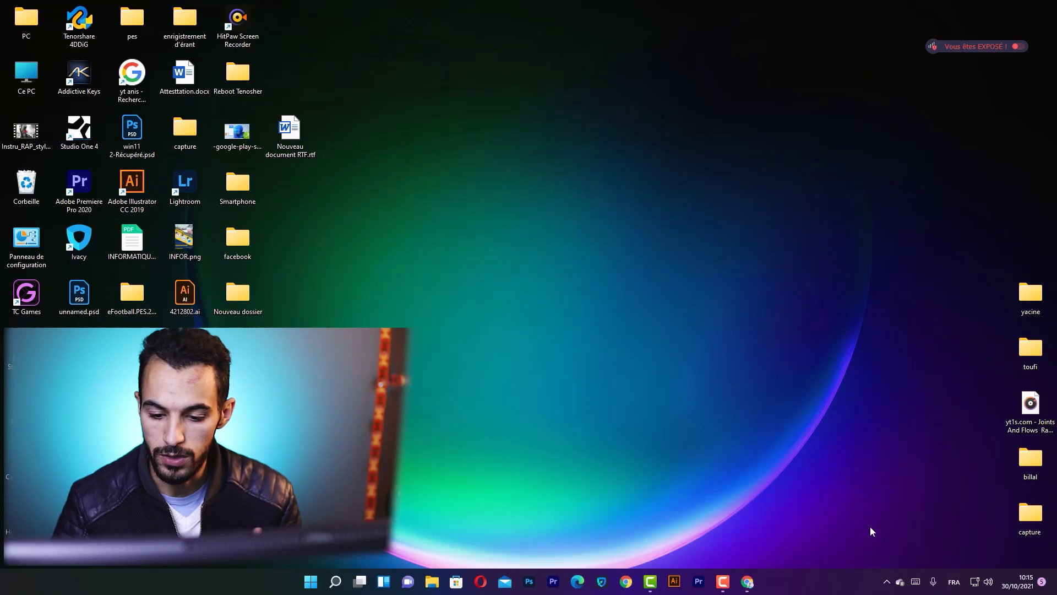
click(899, 582)
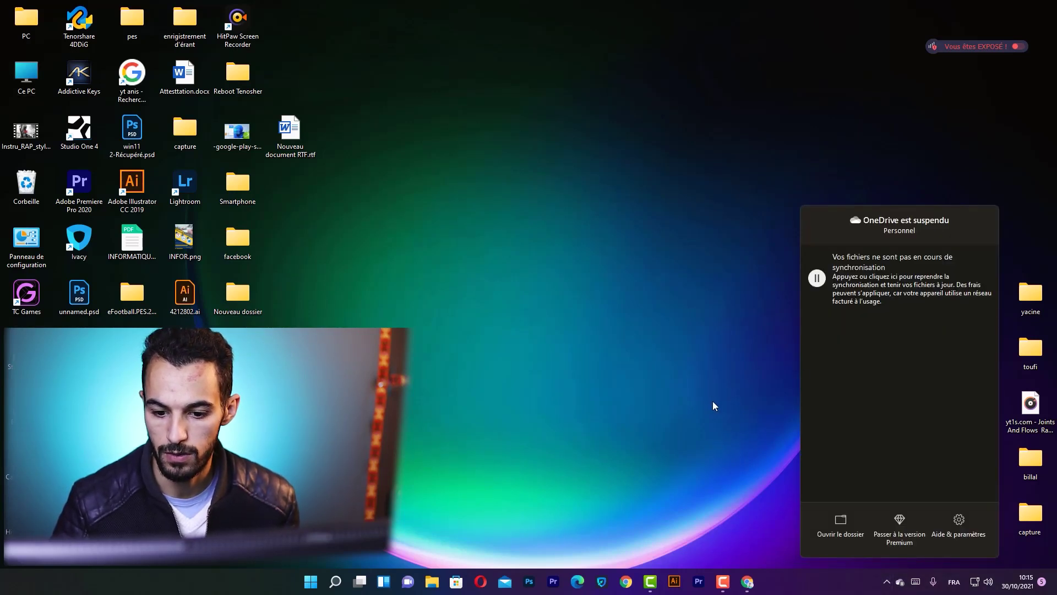
- Open the Windows settings and turn on Mode développeur in the Espace développeurs section of Confidentialité et sécurité, confirming the activation
click(972, 585)
click(978, 583)
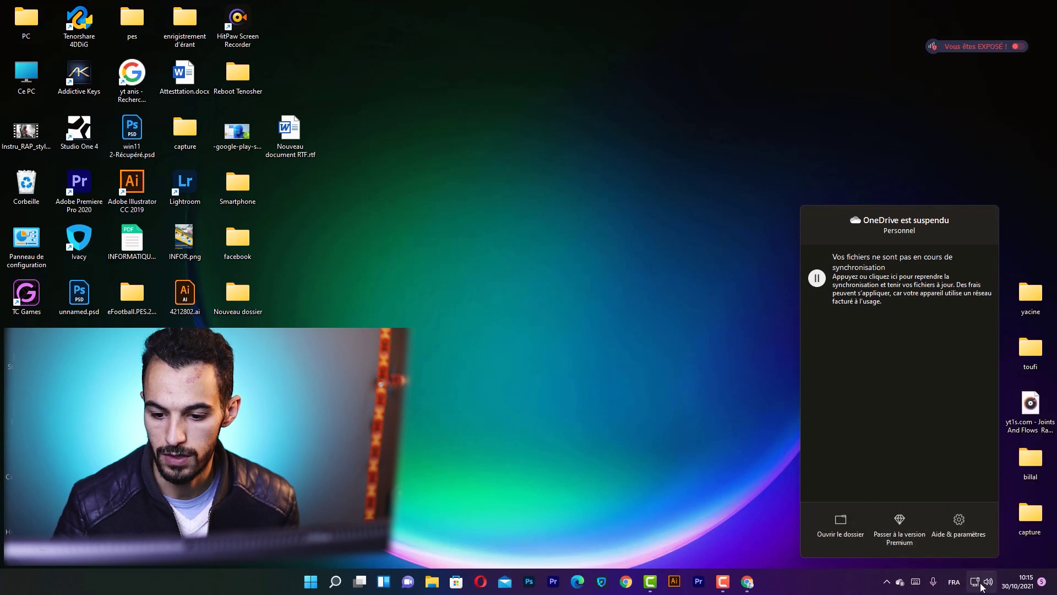
click(978, 583)
click(1036, 548)
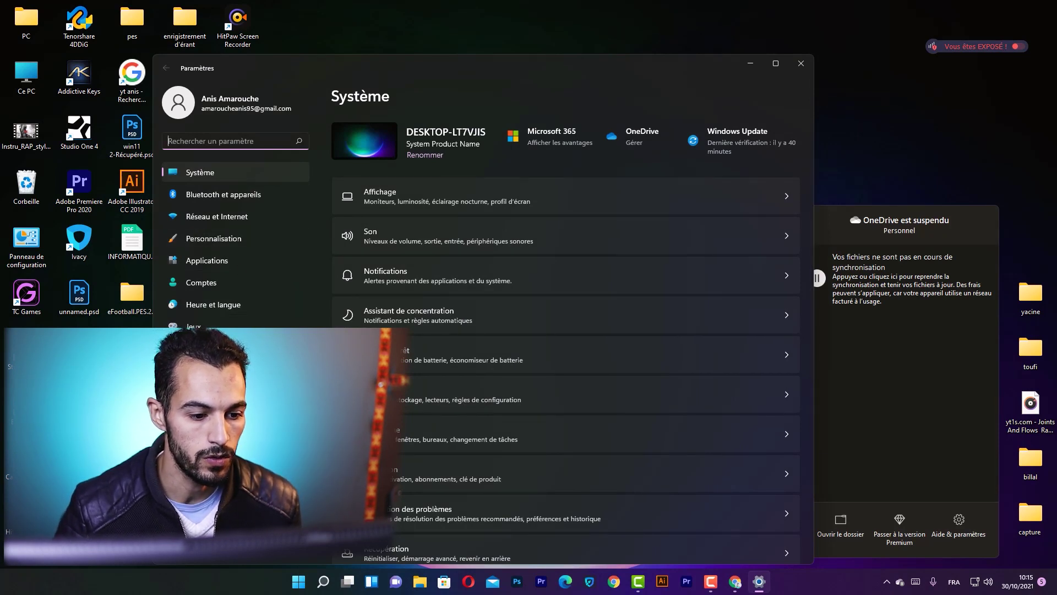
click(209, 370)
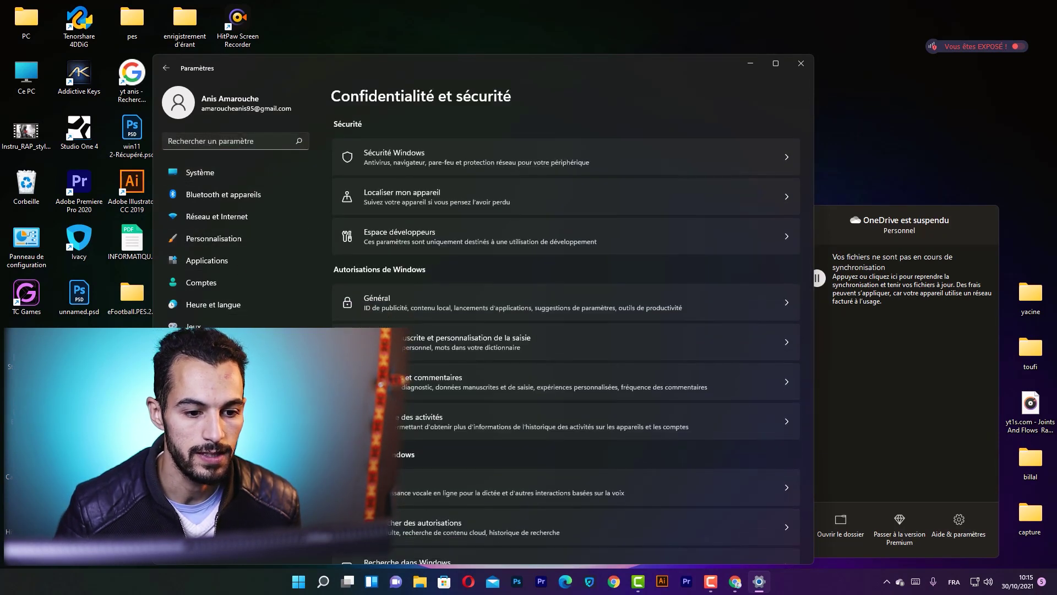
click(423, 242)
click(344, 227)
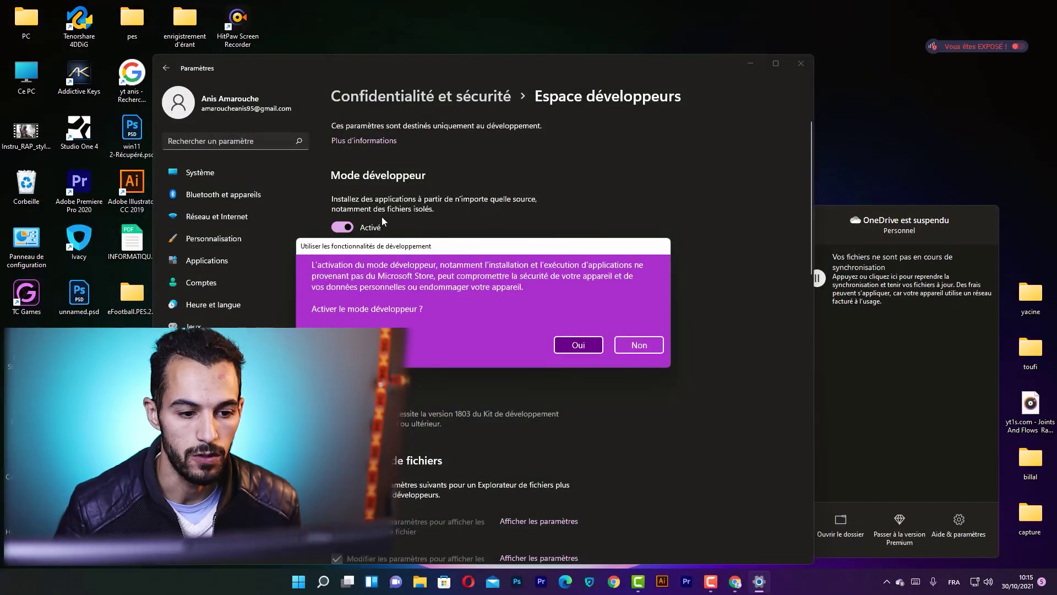
click(567, 347)
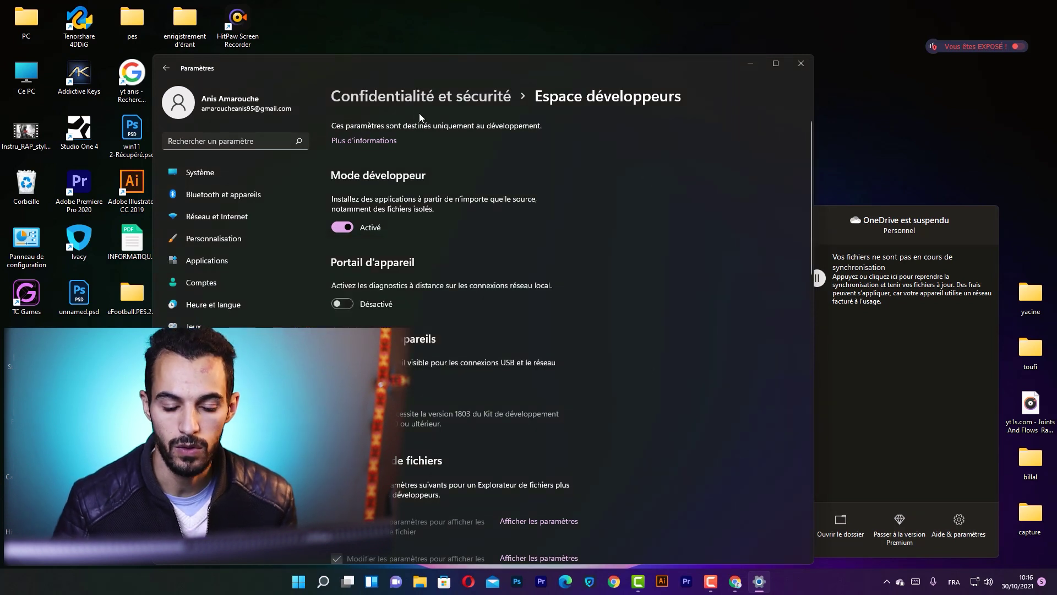
- Select the adb-setup-1.4.3, kernel and WsaPackage files in the windows android folder to review them, and minimize the folder window
click(539, 13)
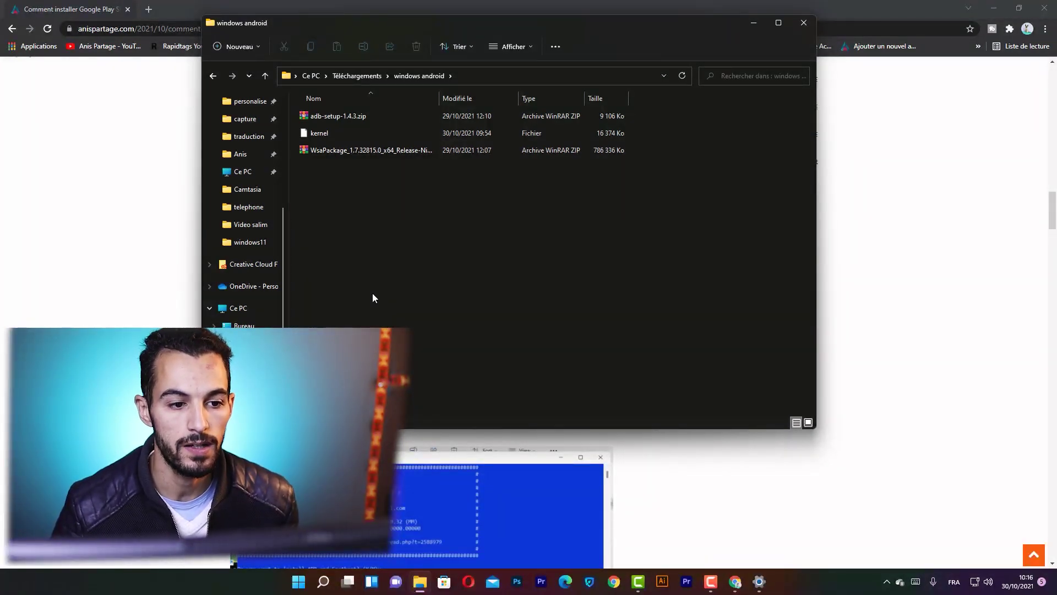
drag(377, 293, 554, 98)
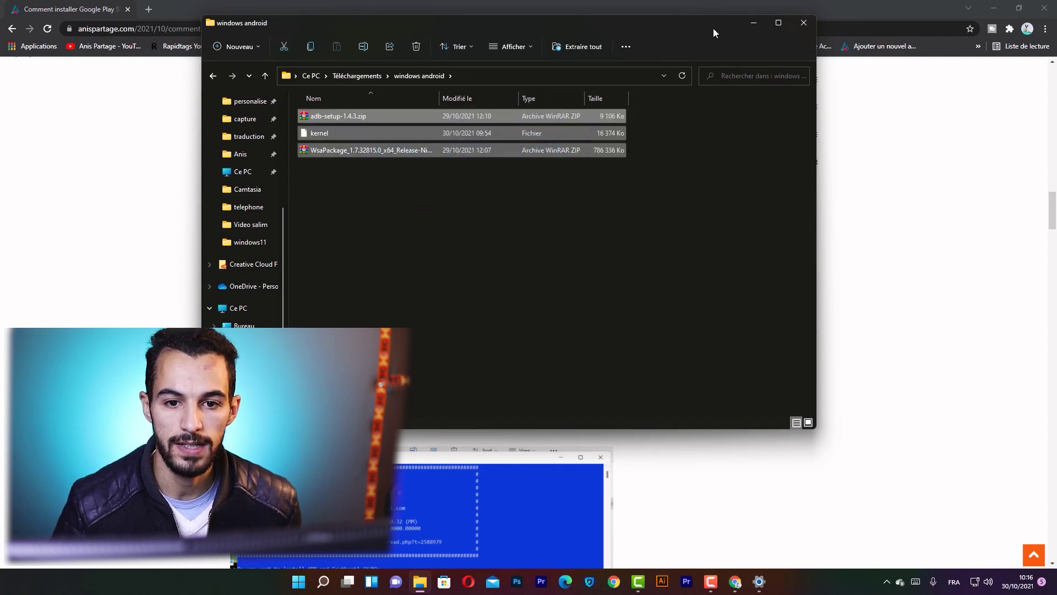
click(752, 25)
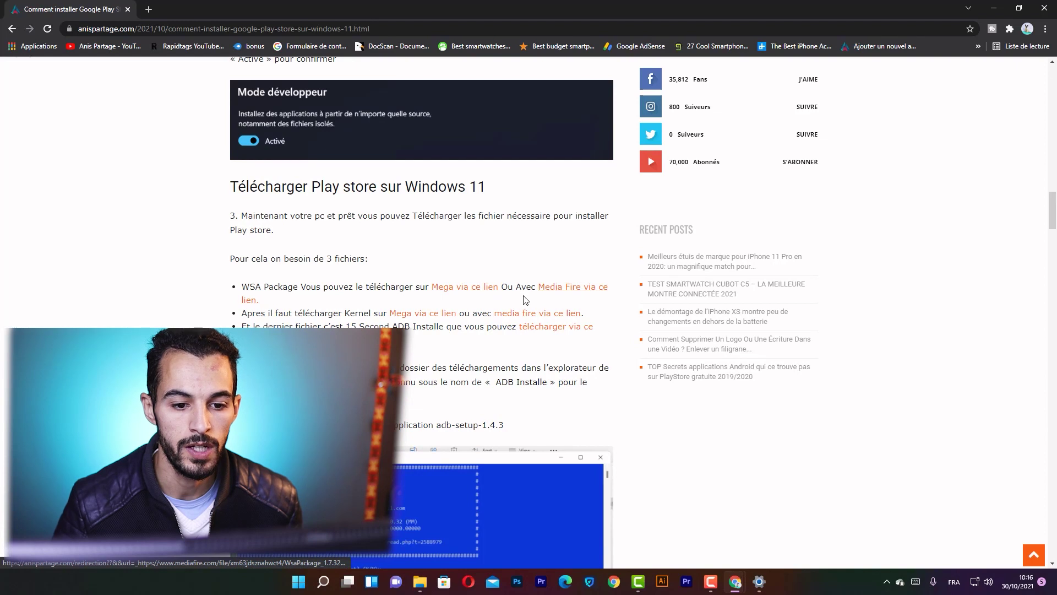
- View the Media Fire download page for the WSA Package from the article, and put the browser windows away
click(556, 291)
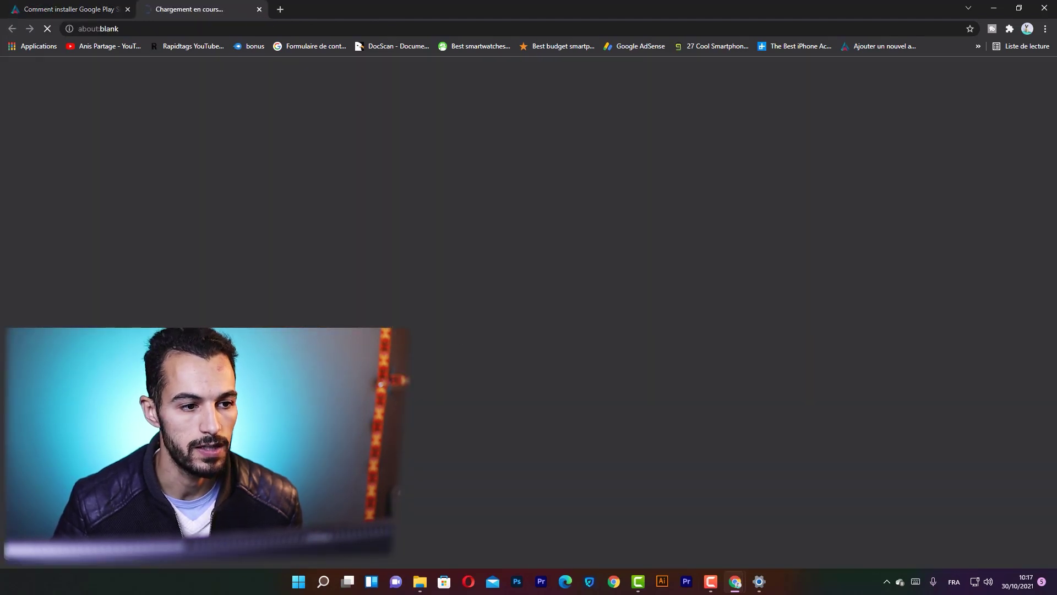
scroll(586, 309, down, 3)
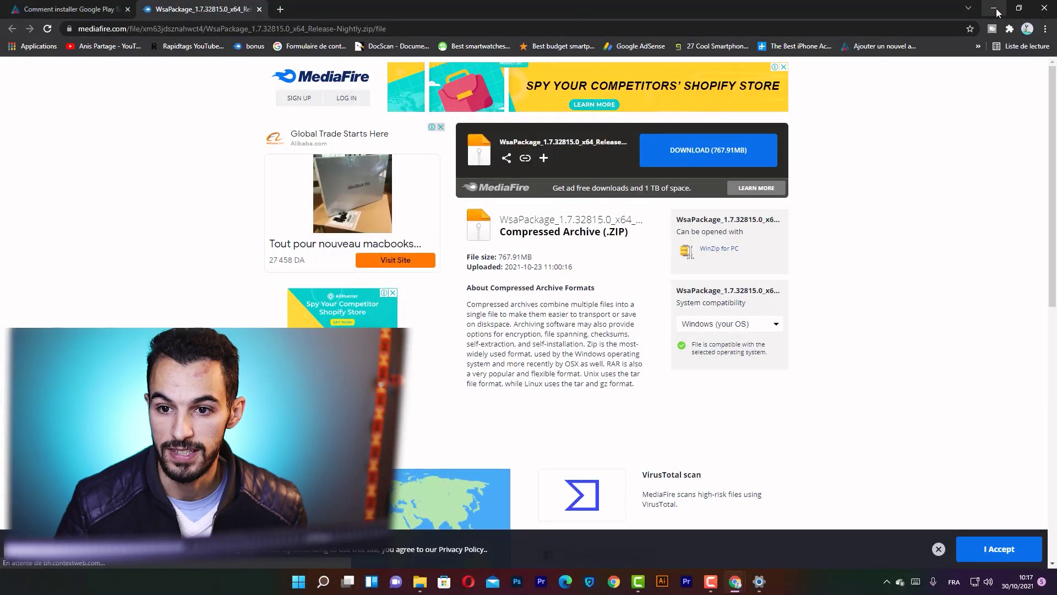
click(997, 9)
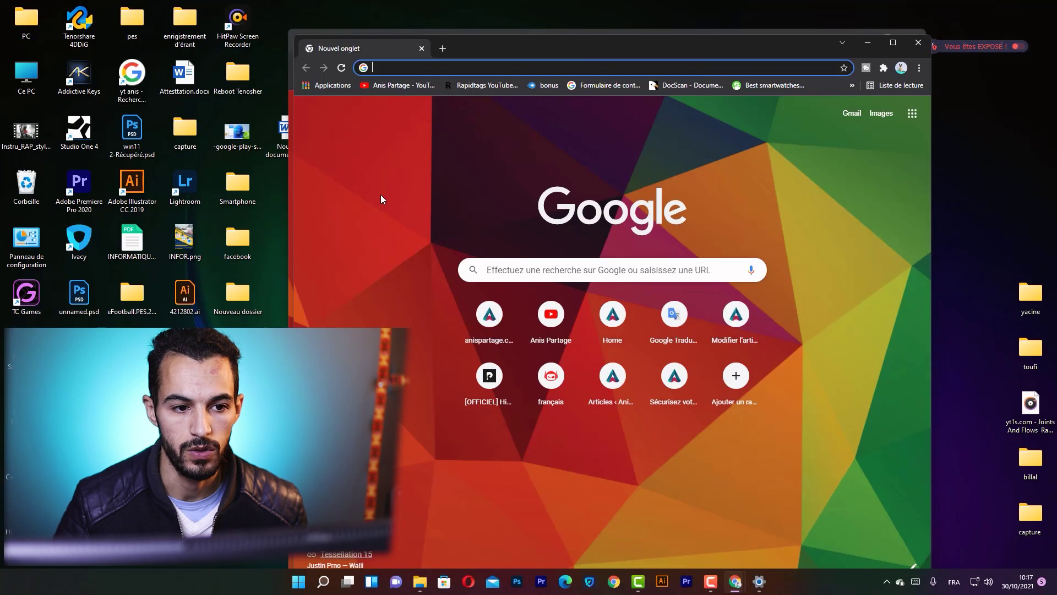
click(928, 45)
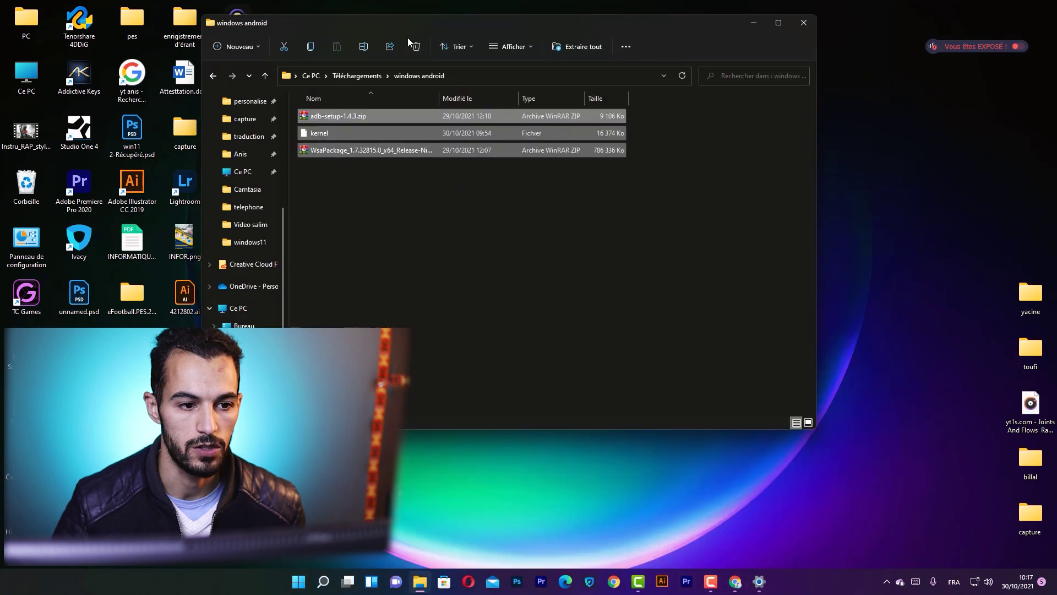
- Extract adb-setup-1.4.3.zip directly into the windows android folder
click(418, 246)
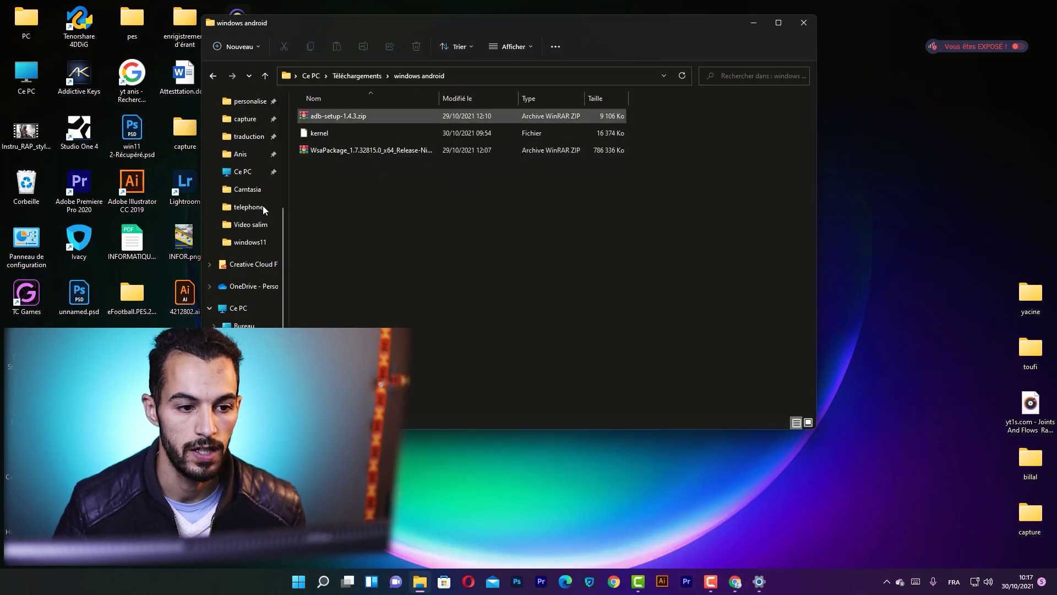
click(340, 117)
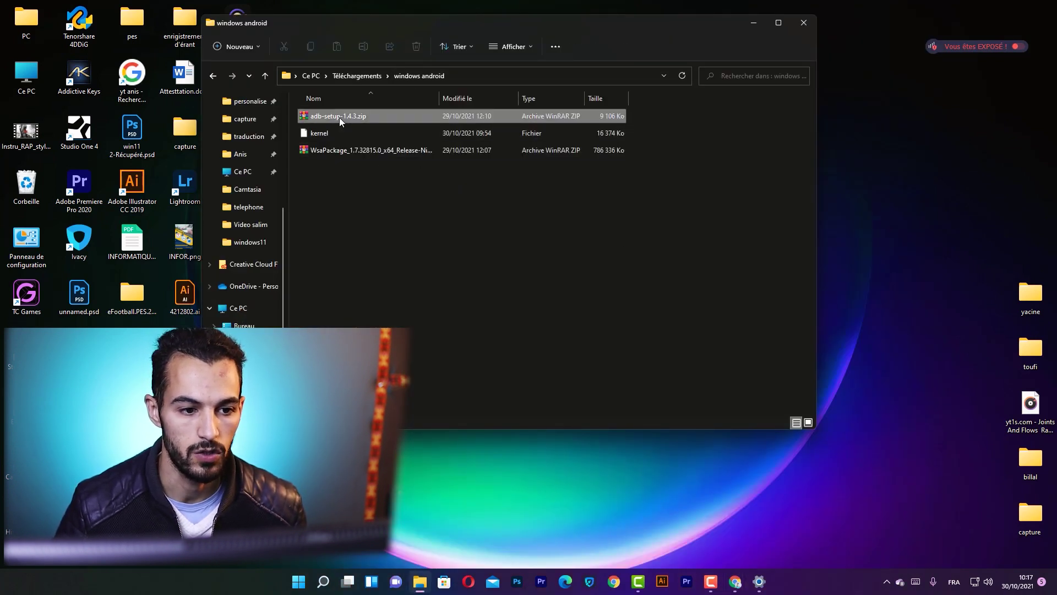
right_click(339, 117)
click(406, 286)
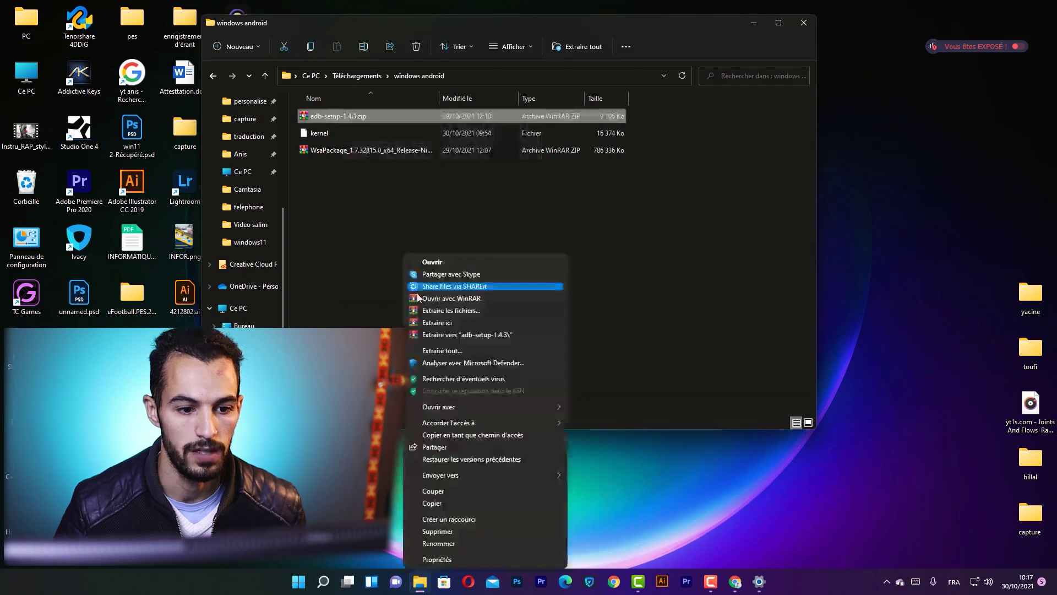
click(488, 322)
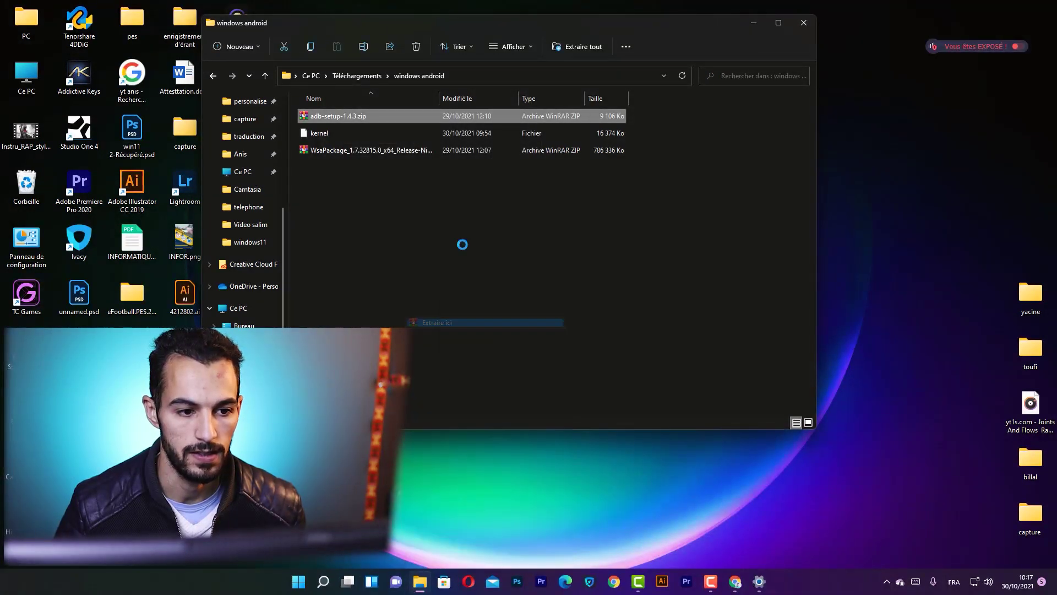
- Run adb-setup-1.4.3.exe and answer y to each installer question to install ADB and Fastboot with the device drivers
click(356, 116)
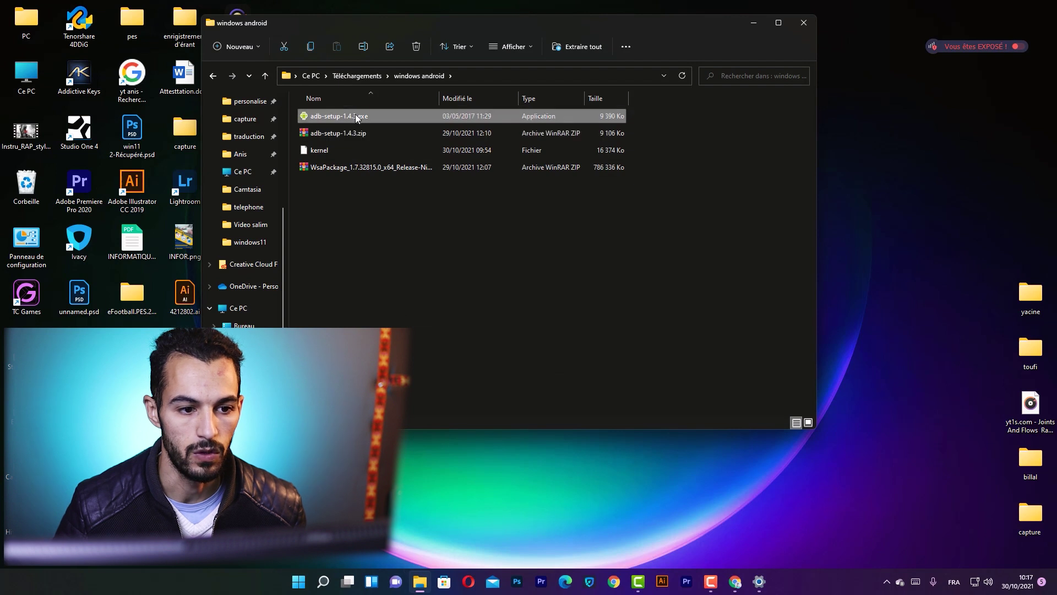
double_click(356, 116)
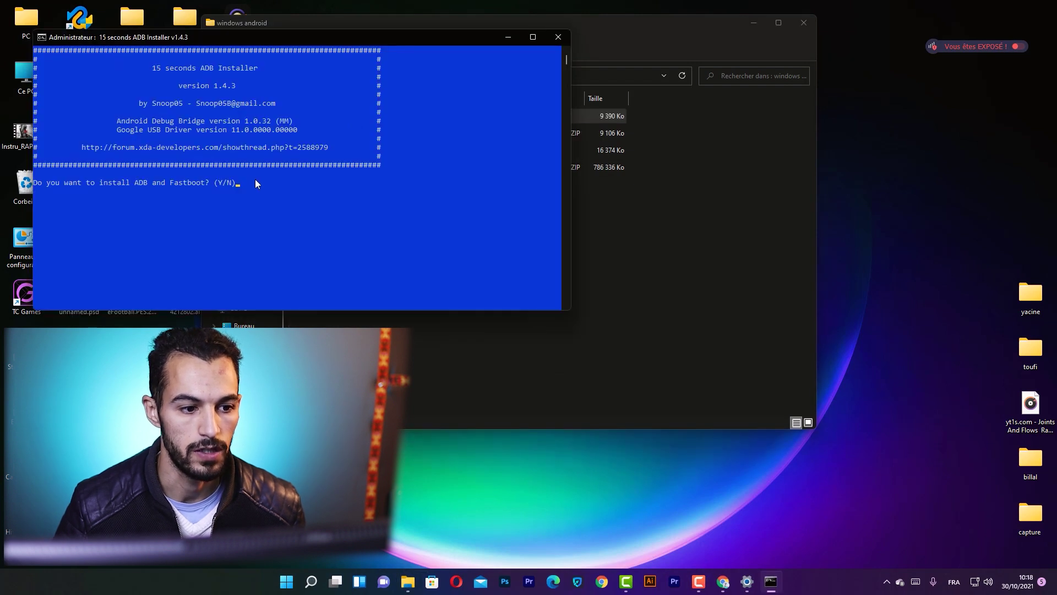
text(y)
key(Return)
text(y)
key(Return)
text(y)
key(Return)
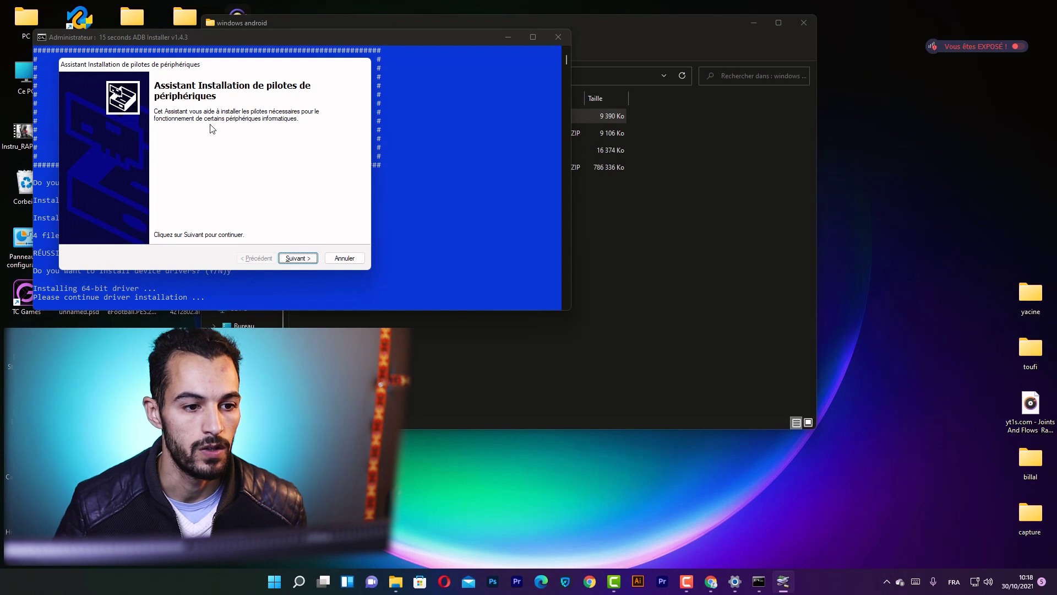
- Proceed through the device driver installation wizard, approve the Google, Inc. Android Phone driver, and finish the wizard
click(290, 260)
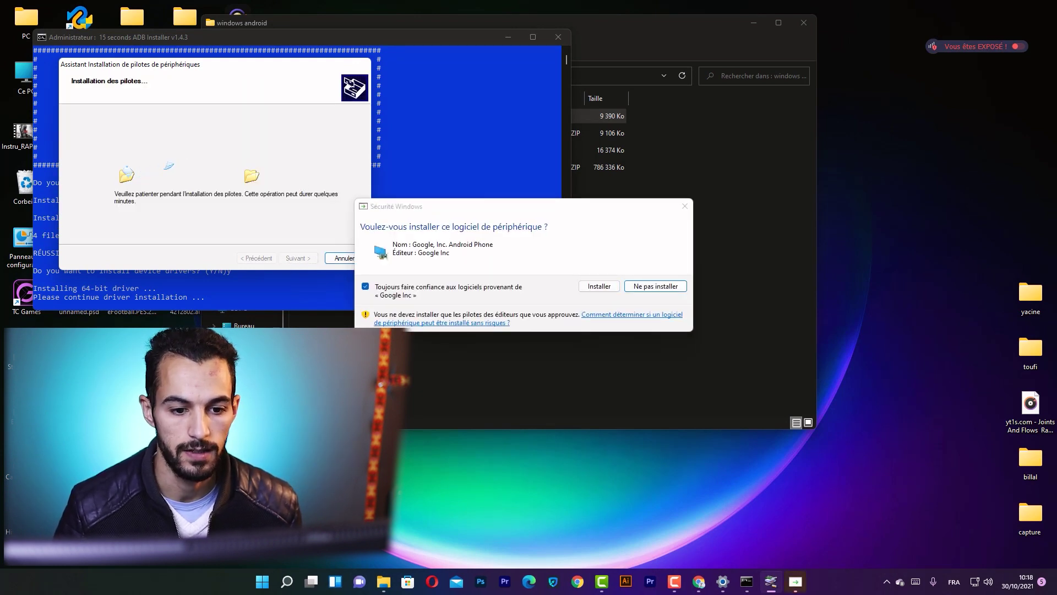
click(590, 287)
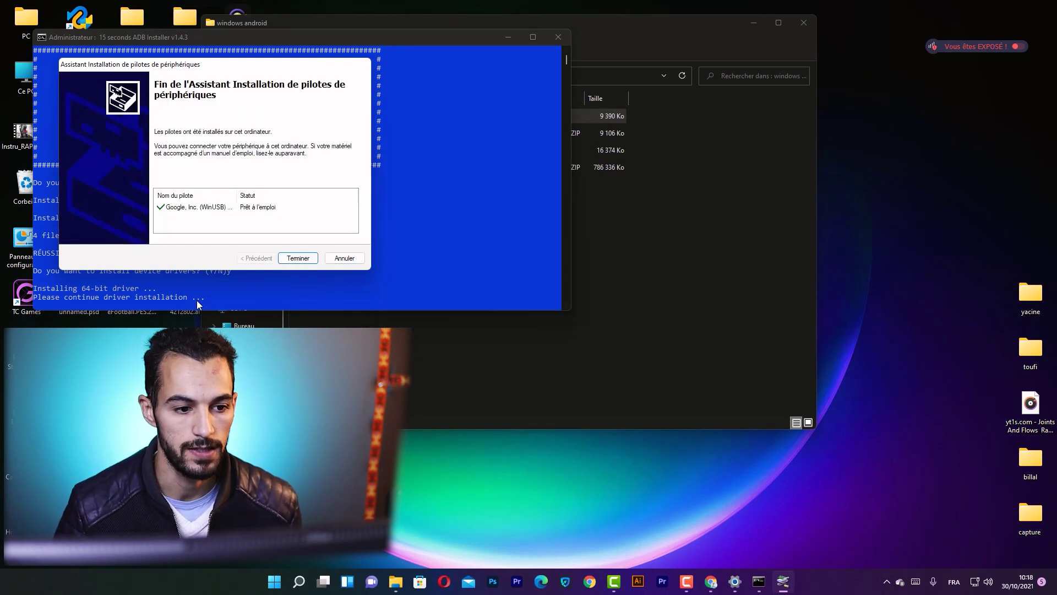
click(298, 258)
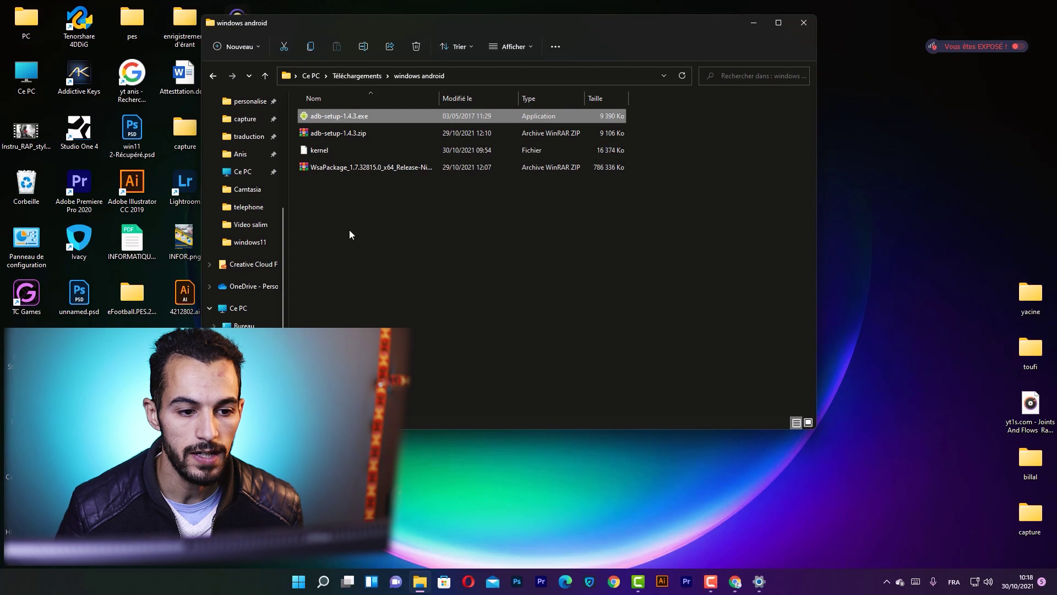
- Extract the WsaPackage_1.7.32815.0_x64_Release-Nightly archive directly into the windows android folder
right_click(363, 172)
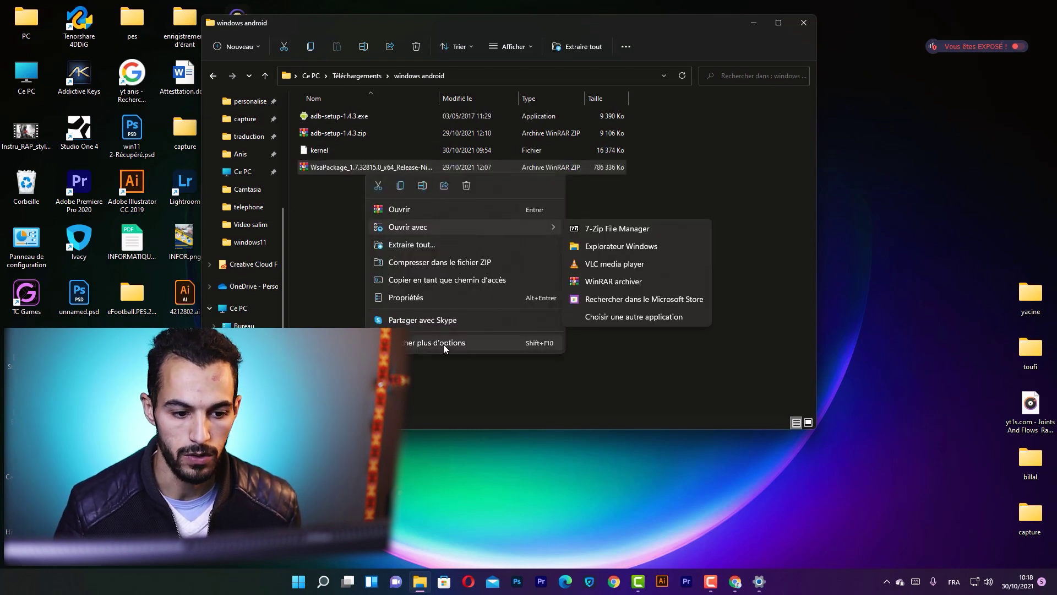
click(444, 343)
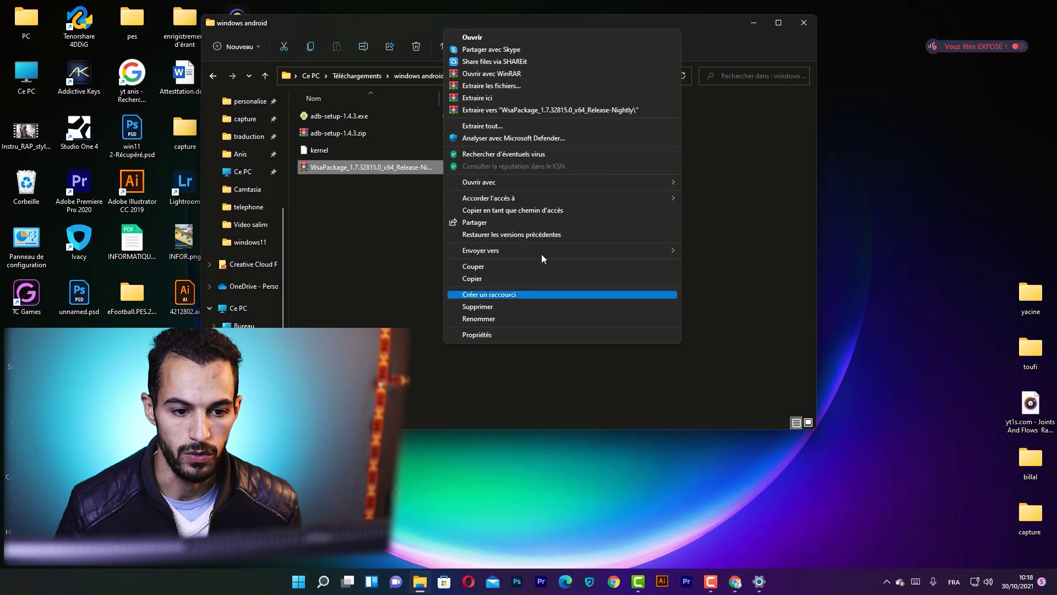
click(491, 99)
- Move the extracted WsaPackage_1.7.32815.0_x64_Release-Nightly folder into Documents numérisés and look through its contents
right_click(335, 118)
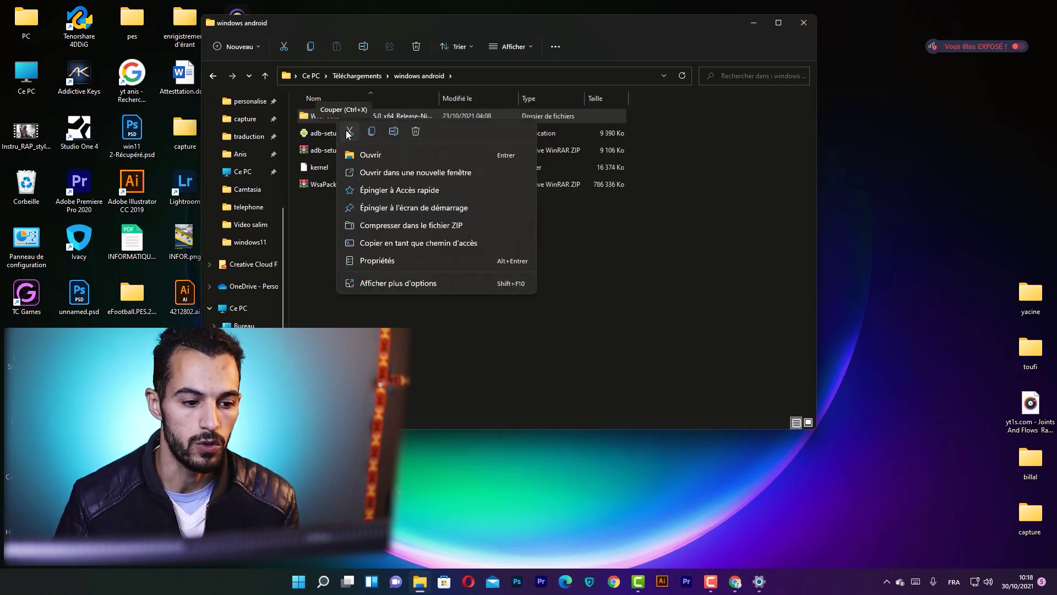
click(349, 134)
click(276, 221)
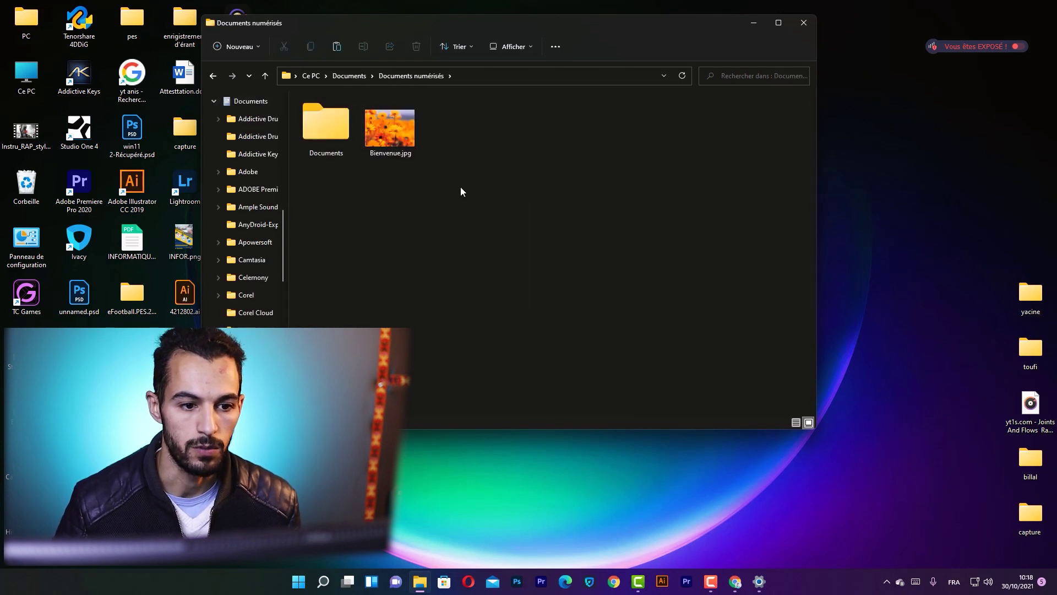
right_click(402, 224)
click(415, 238)
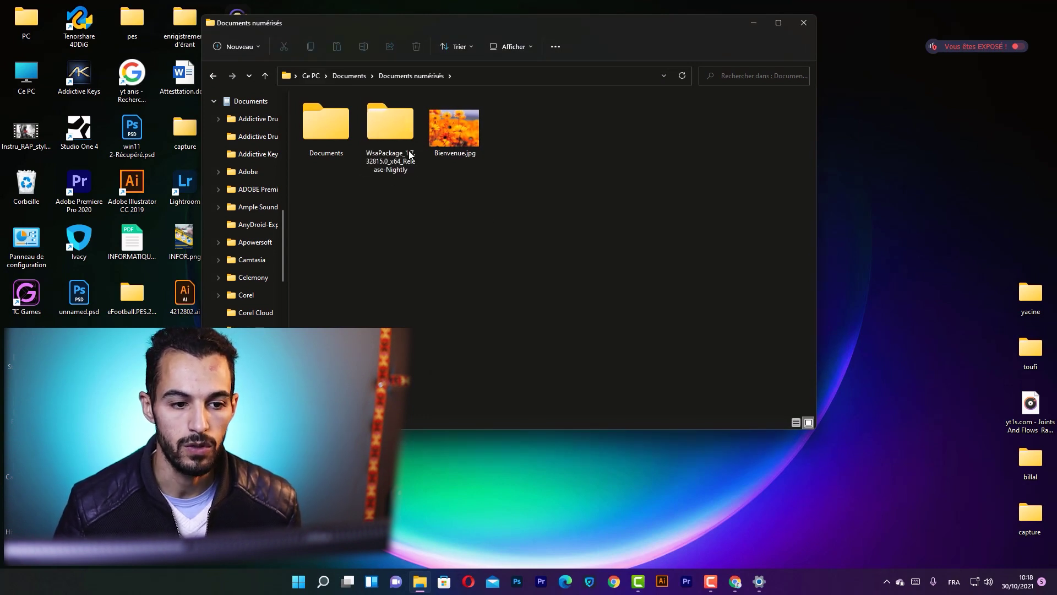
double_click(404, 131)
scroll(385, 242, down, 5)
click(264, 77)
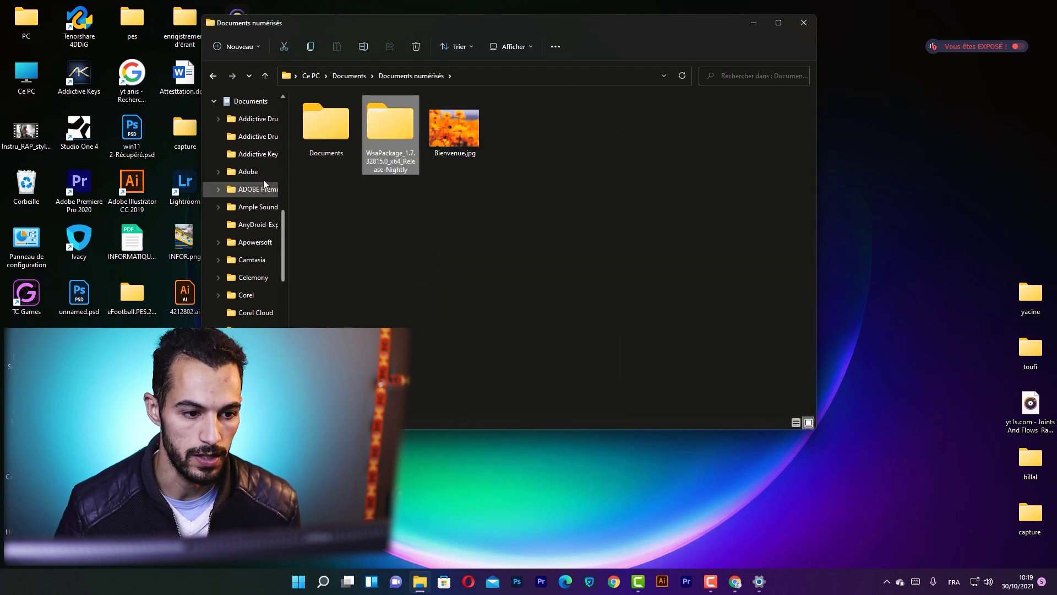
- Copy the kernel file from the windows android folder in Téléchargements
scroll(263, 183, up, 10)
scroll(262, 182, up, 4)
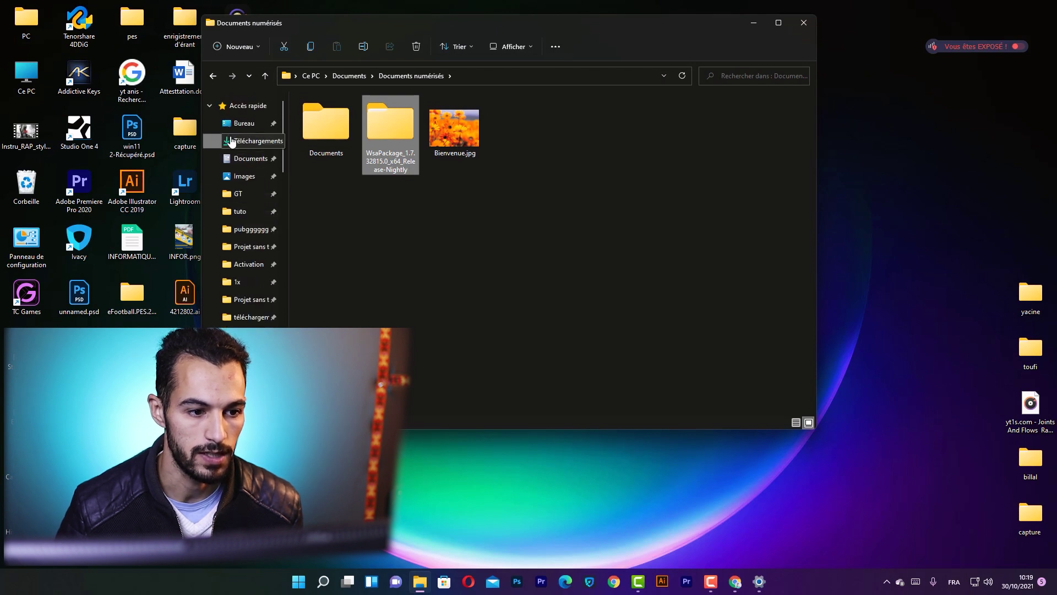
click(232, 142)
double_click(331, 153)
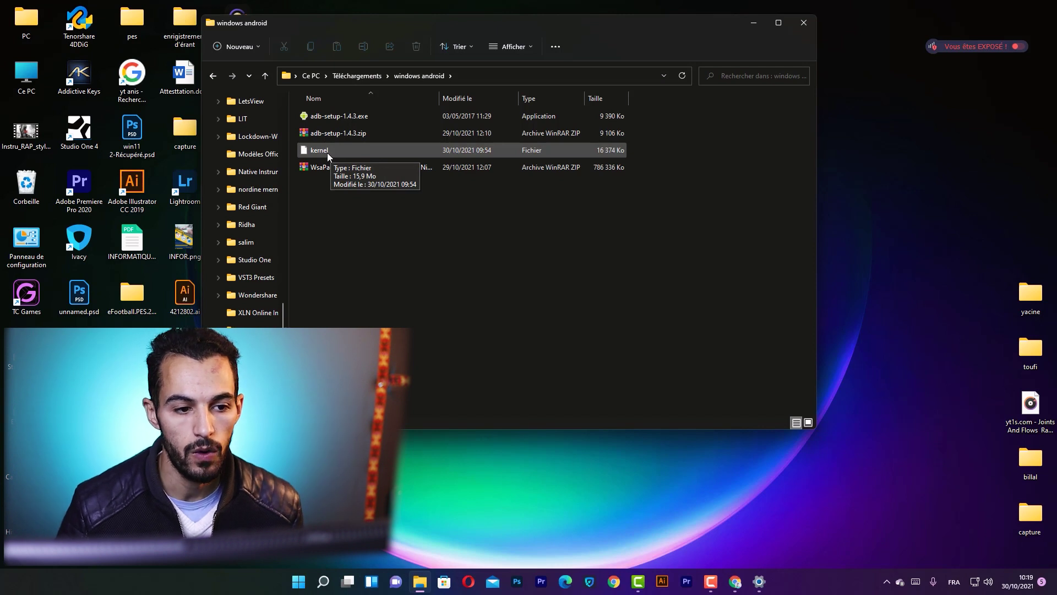
right_click(328, 152)
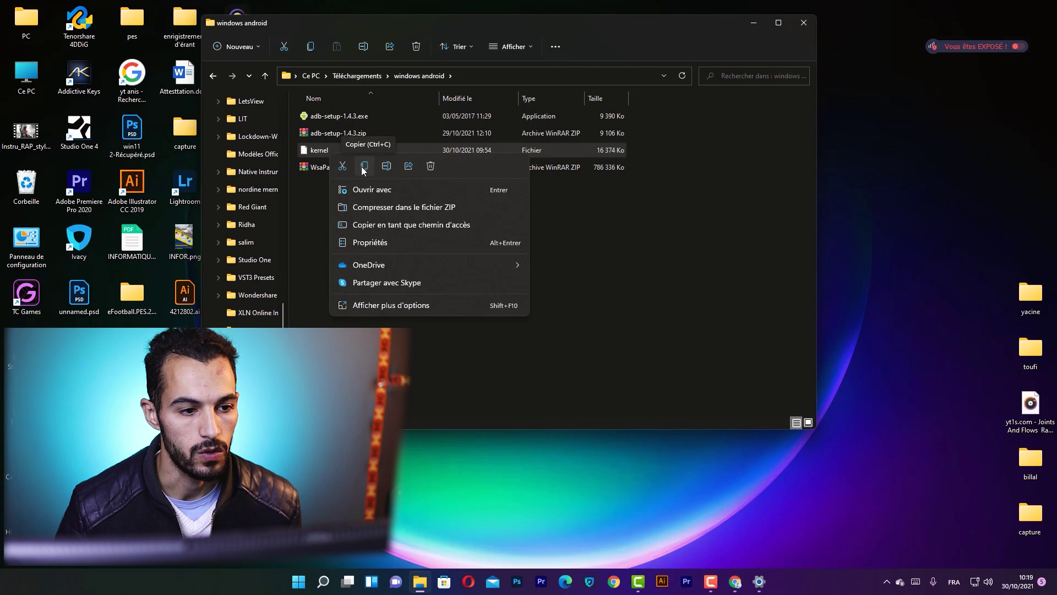
click(363, 169)
- Paste the kernel file into the WsaPackage_1.7.32815.0_x64_Release-Nightly folder inside Documents numérisés
scroll(248, 220, down, 2)
scroll(244, 225, up, 4)
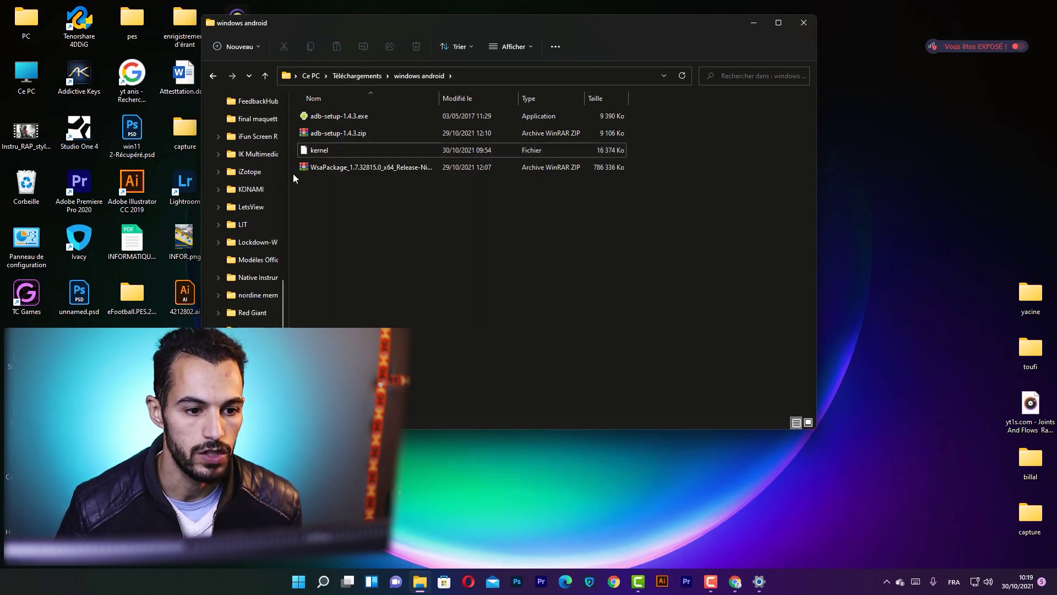
scroll(252, 296, up, 4)
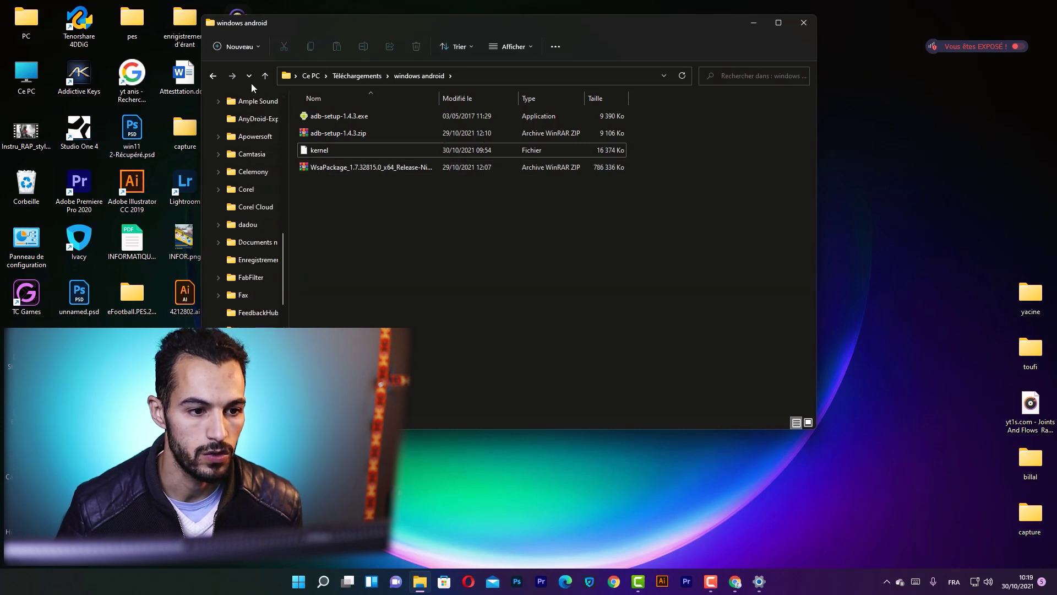
scroll(231, 284, down, 6)
scroll(234, 282, down, 1)
click(249, 312)
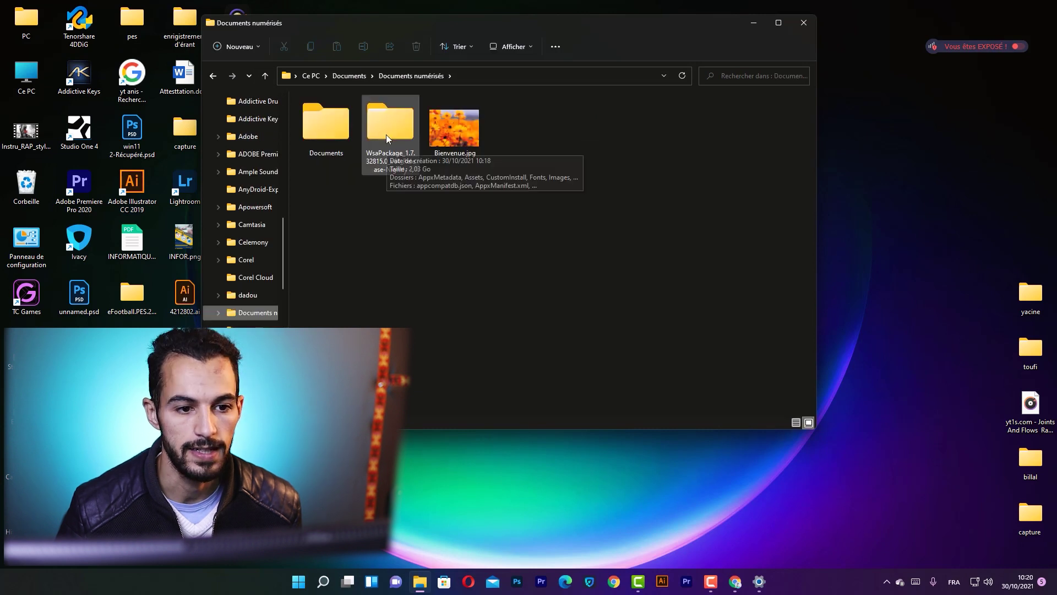
click(392, 129)
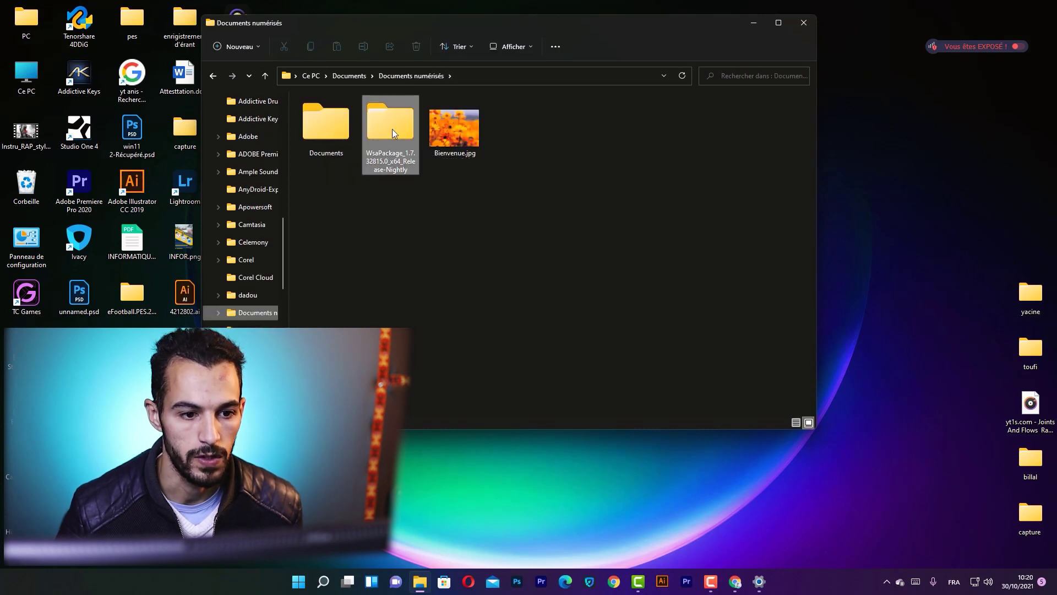
double_click(392, 129)
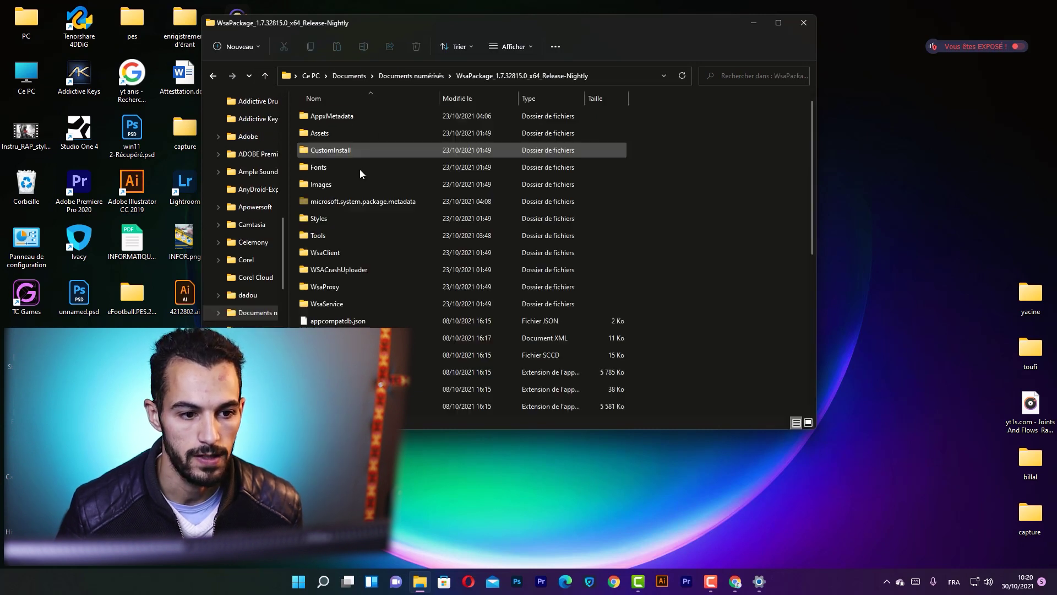
right_click(739, 190)
scroll(255, 177, up, 3)
scroll(256, 178, down, 5)
right_click(686, 193)
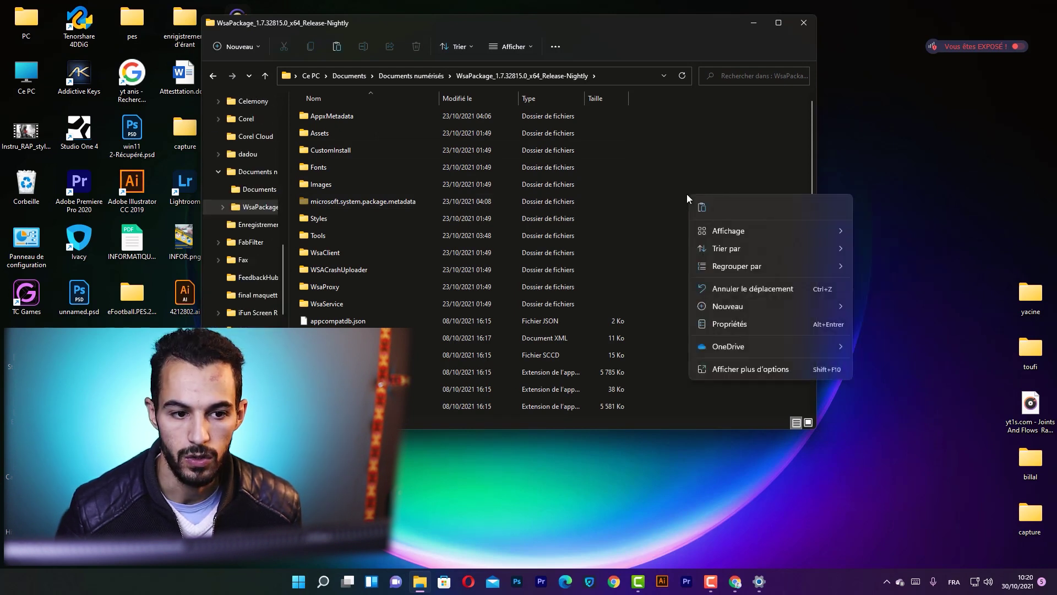
click(702, 207)
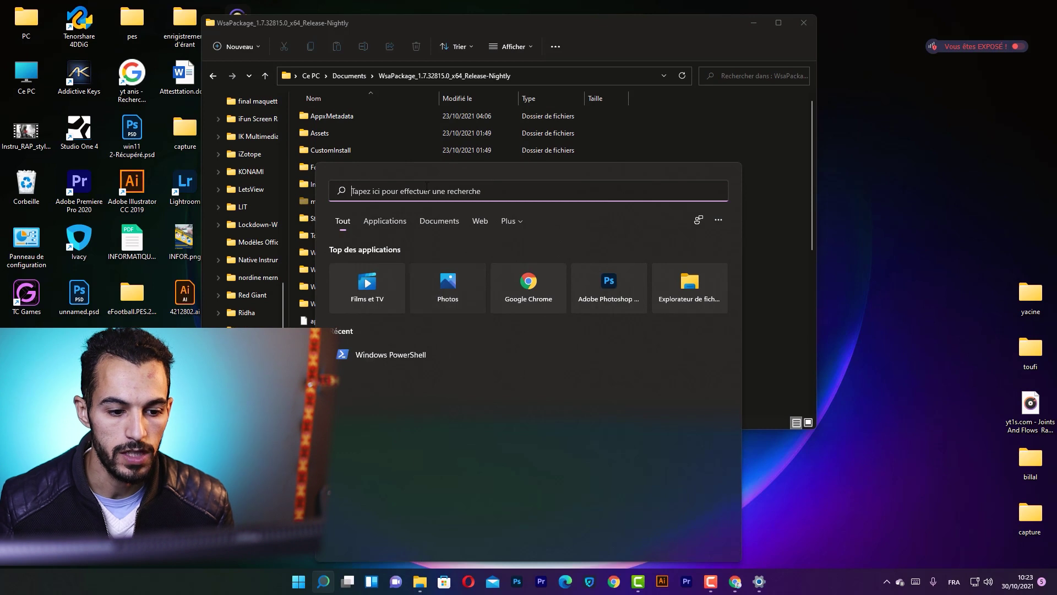
- Search for "power" and run Windows PowerShell as administrator
text(power)
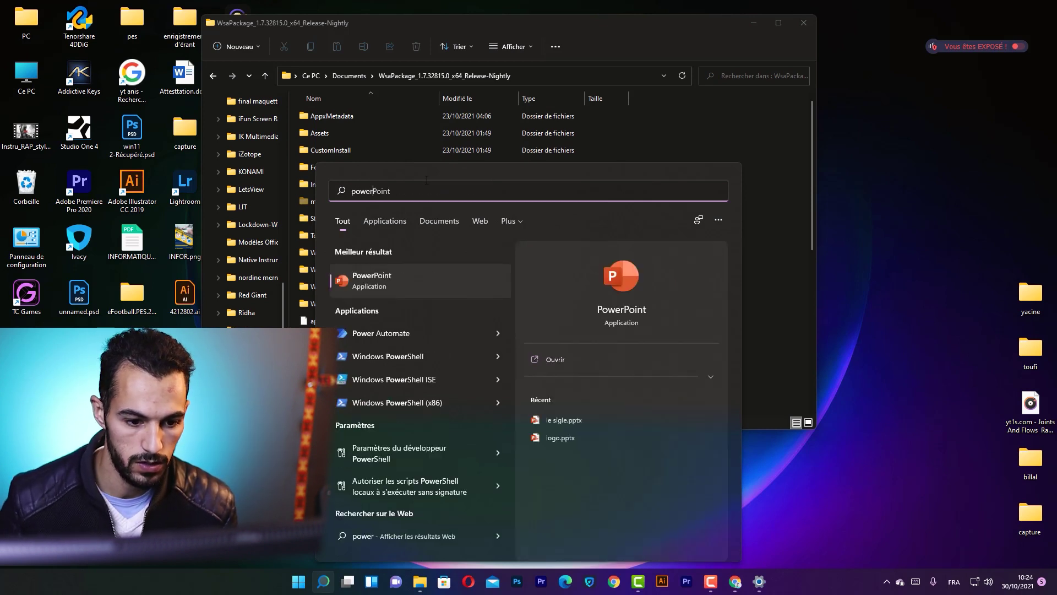
click(494, 358)
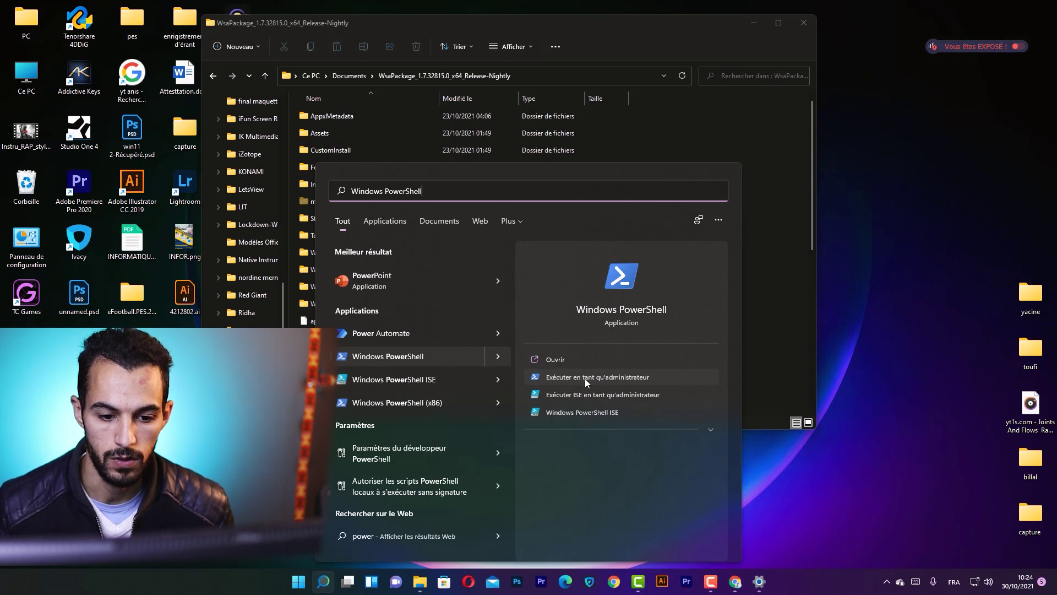
click(611, 377)
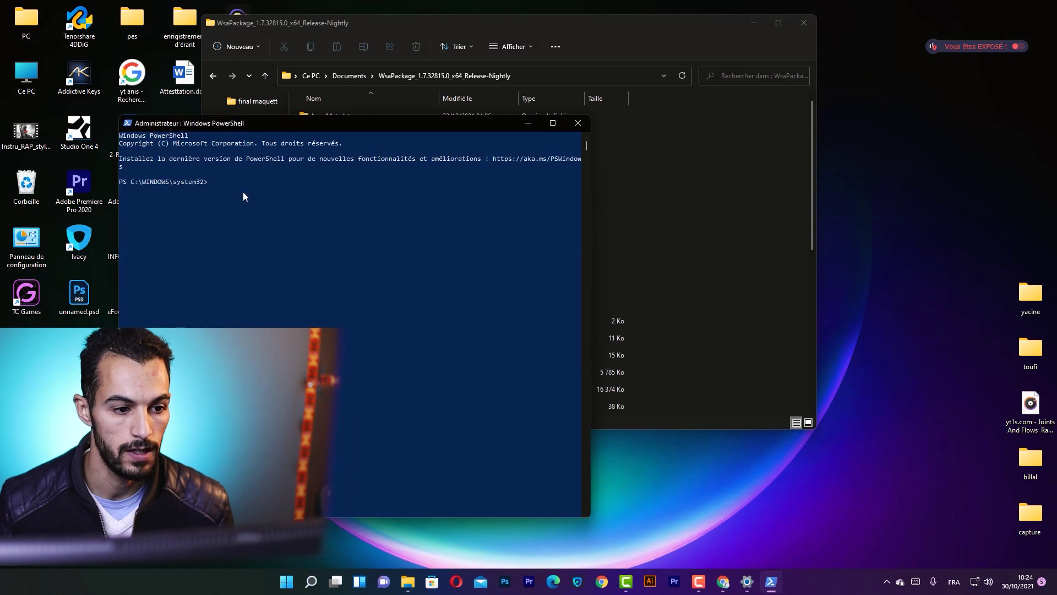
- Copy the WsaPackage folder's address as text and change PowerShell's directory to C:\Users\PC\Documents\WsaPackage_1.7.32815.0_x64_Release-Nightly with cd
text(cd)
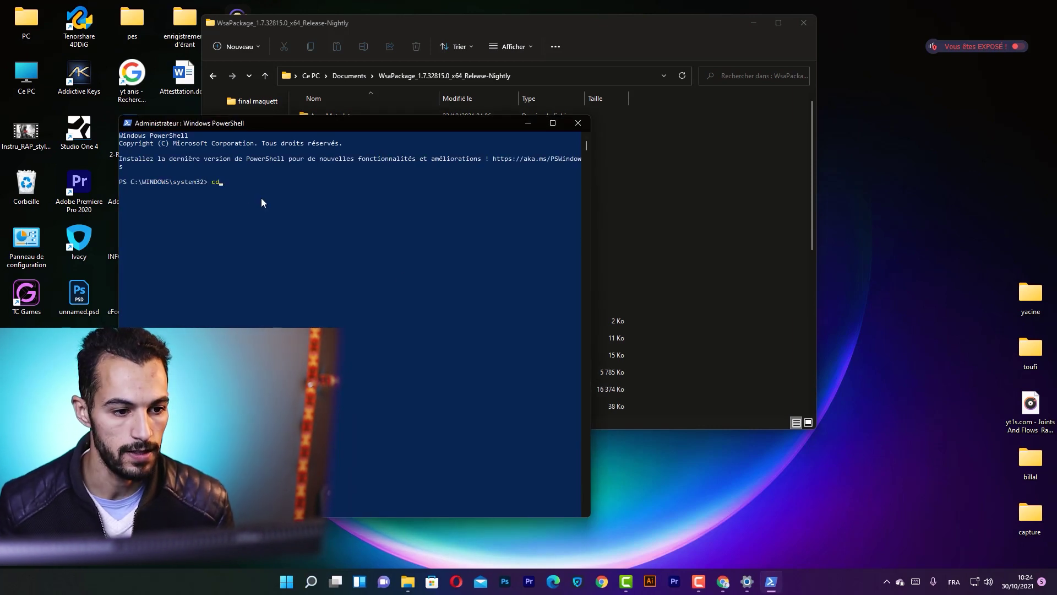
click(597, 28)
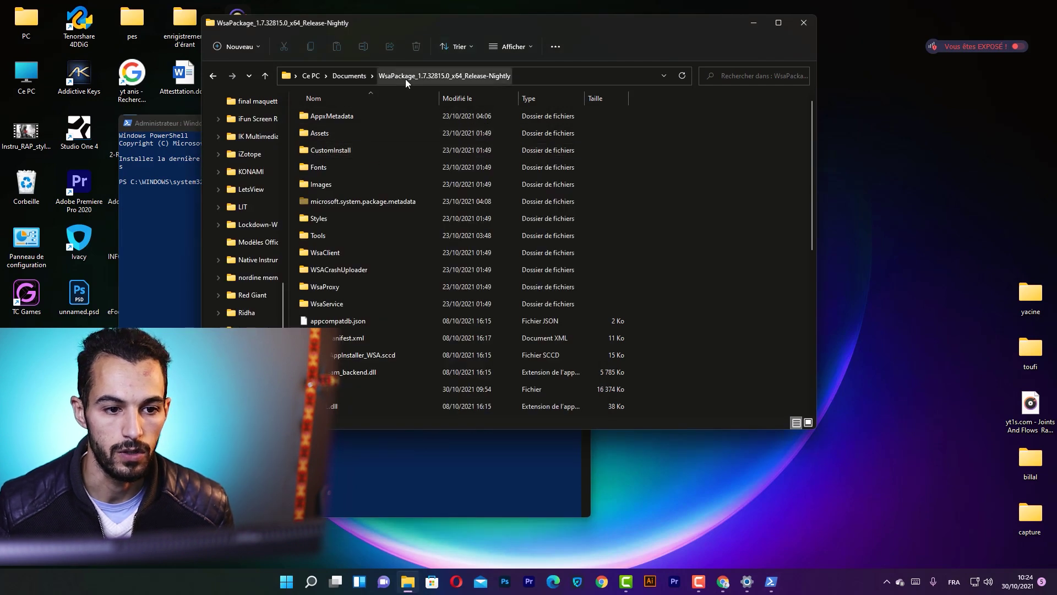
right_click(500, 77)
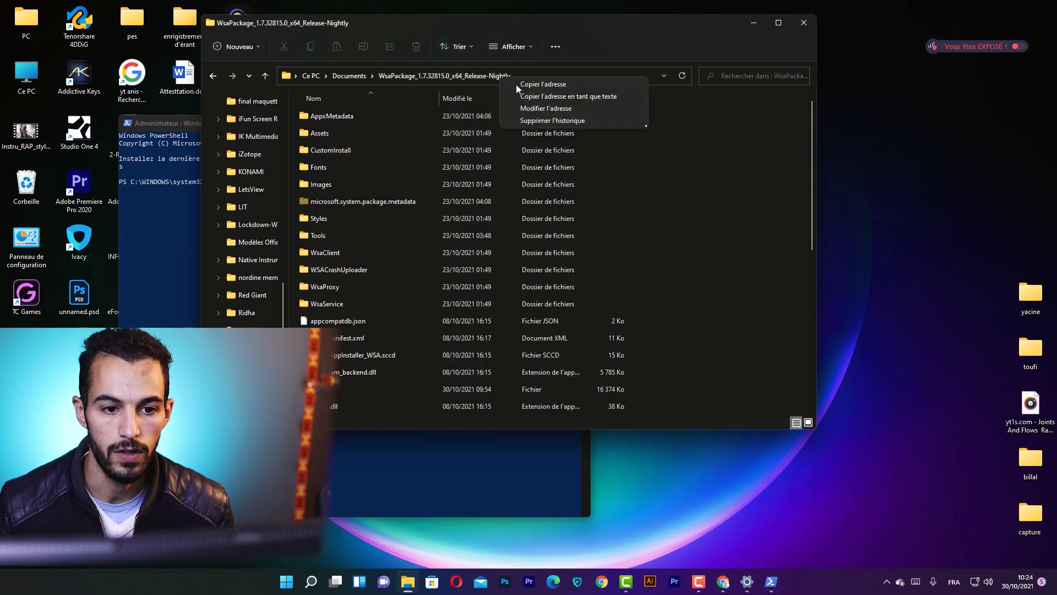
click(548, 100)
mouse_move(402, 538)
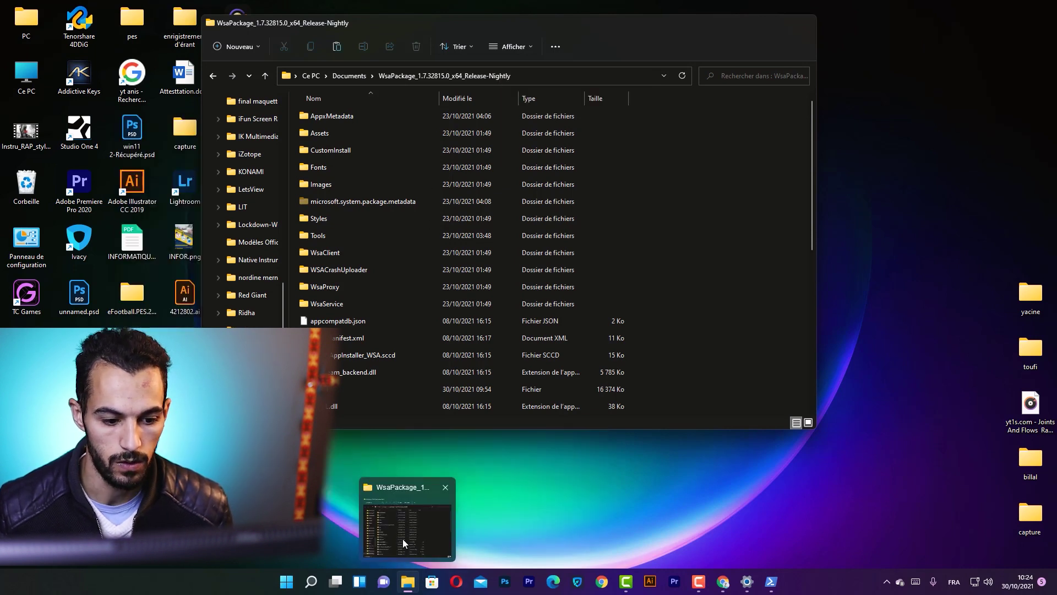
key(super+s)
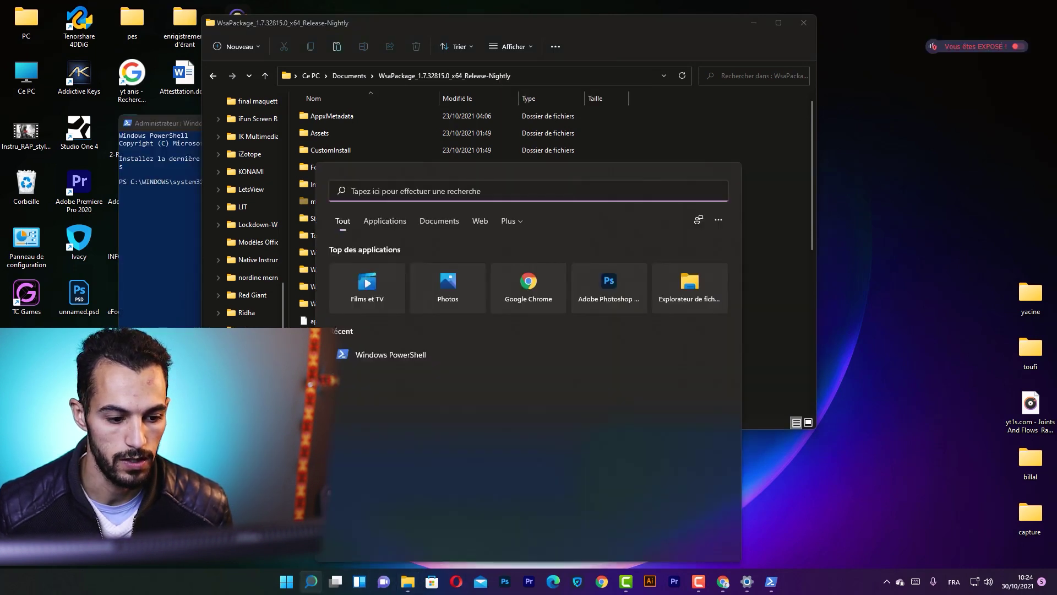
click(165, 231)
text(cd)
key(ctrl+v)
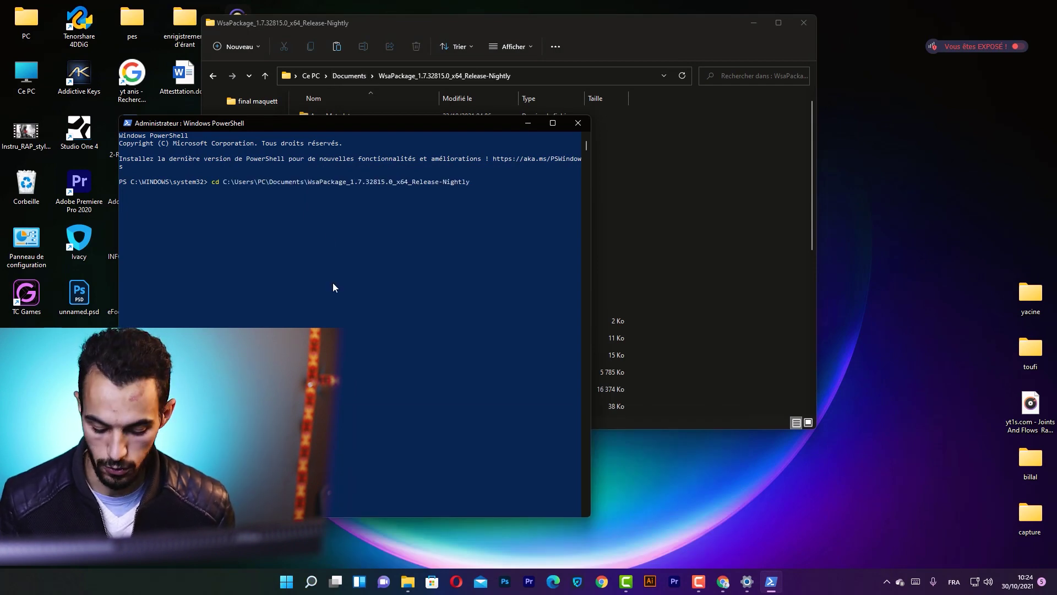
key(Return)
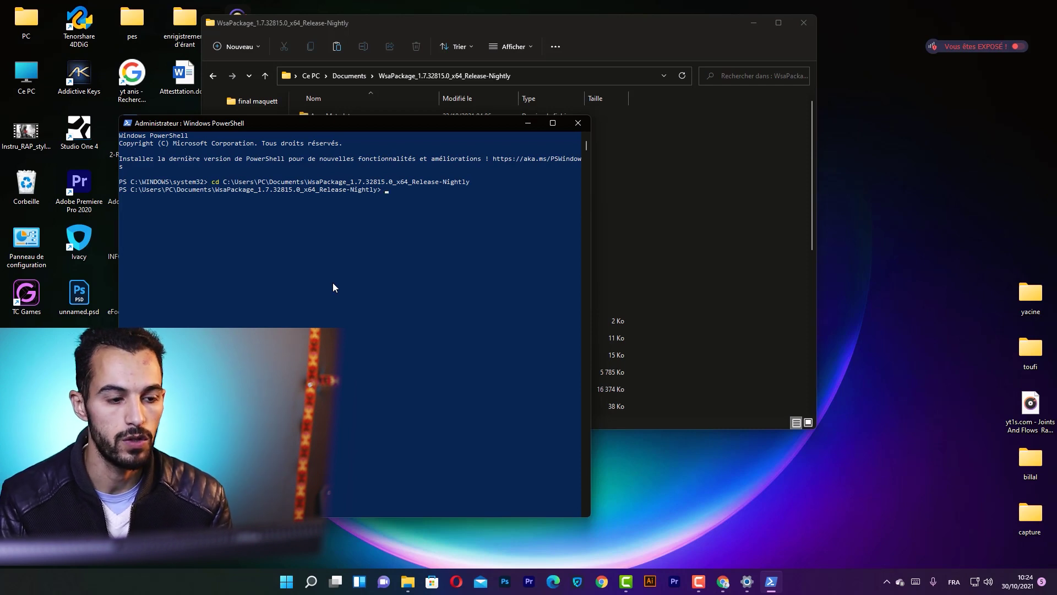
- Copy the command Add-AppxPackage -Register .\AppxManifest.xml from step 9 of the web article in Chrome and run it in PowerShell
key(alt+Tab)
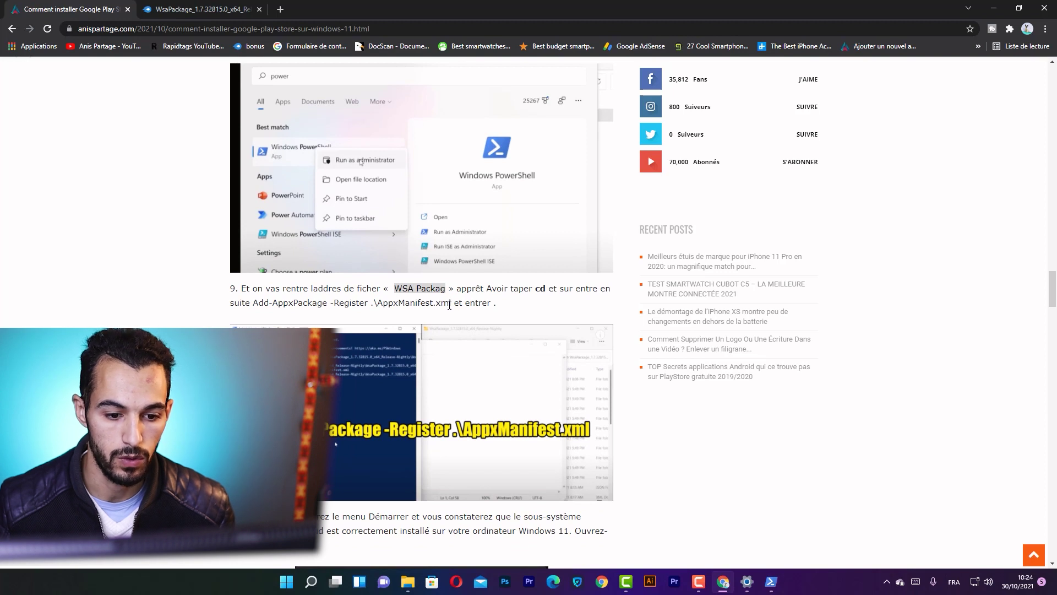
drag(449, 304, 253, 306)
right_click(256, 309)
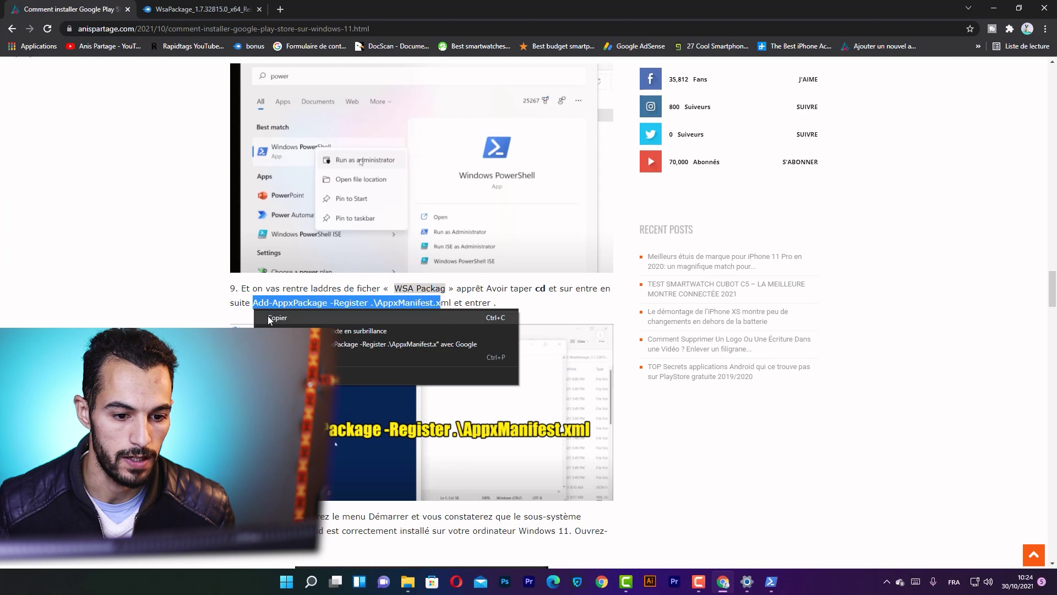
click(268, 317)
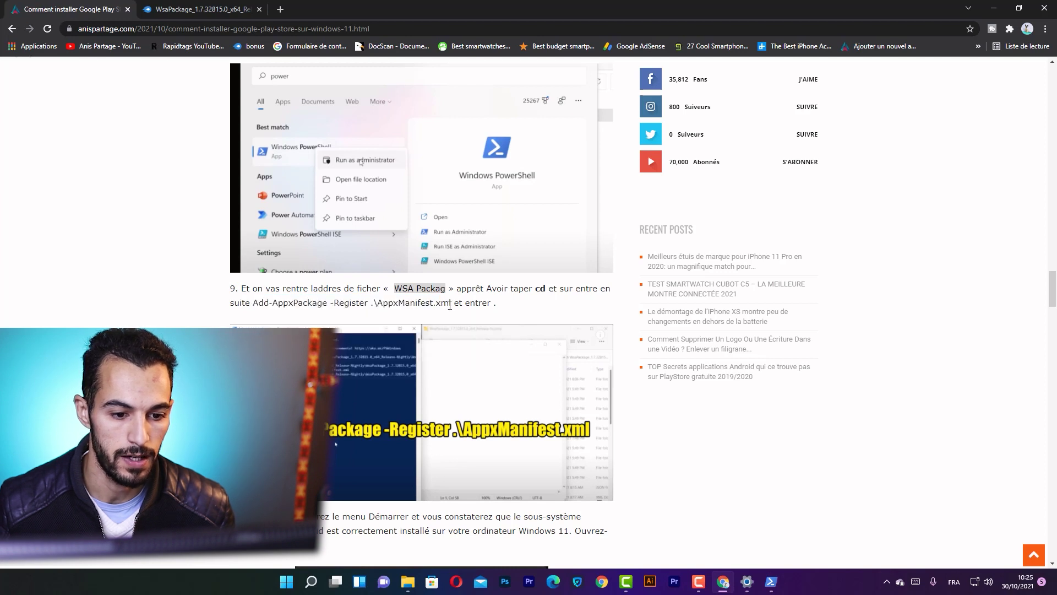
drag(450, 303, 254, 306)
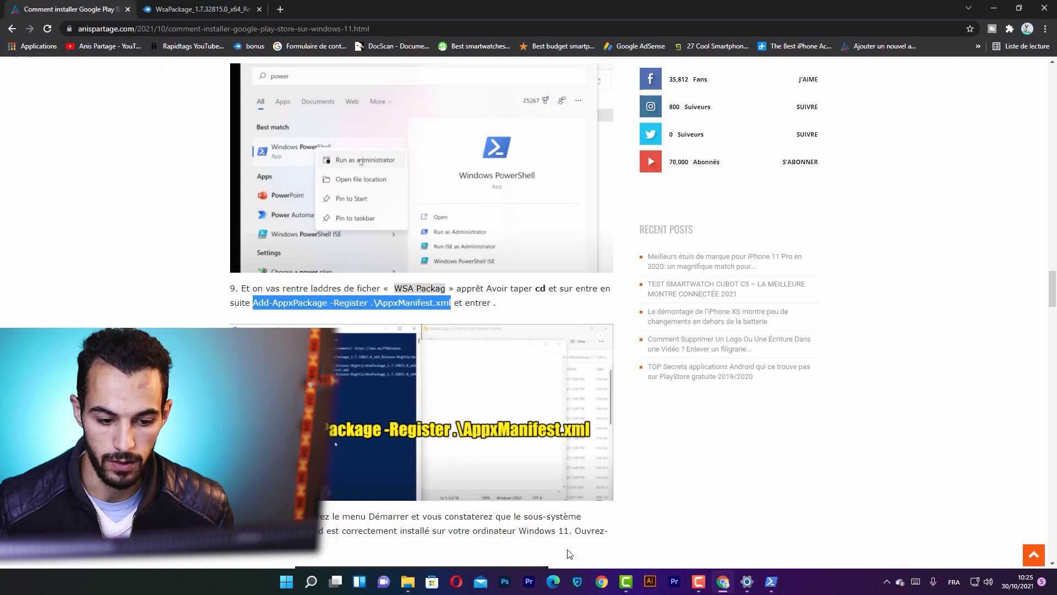
click(771, 581)
right_click(401, 190)
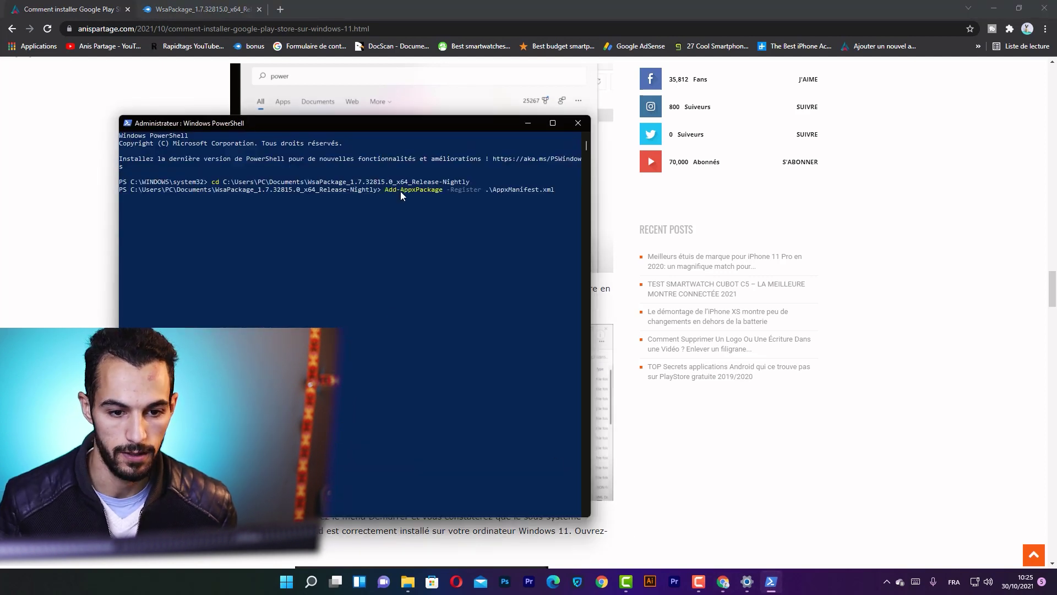
key(Return)
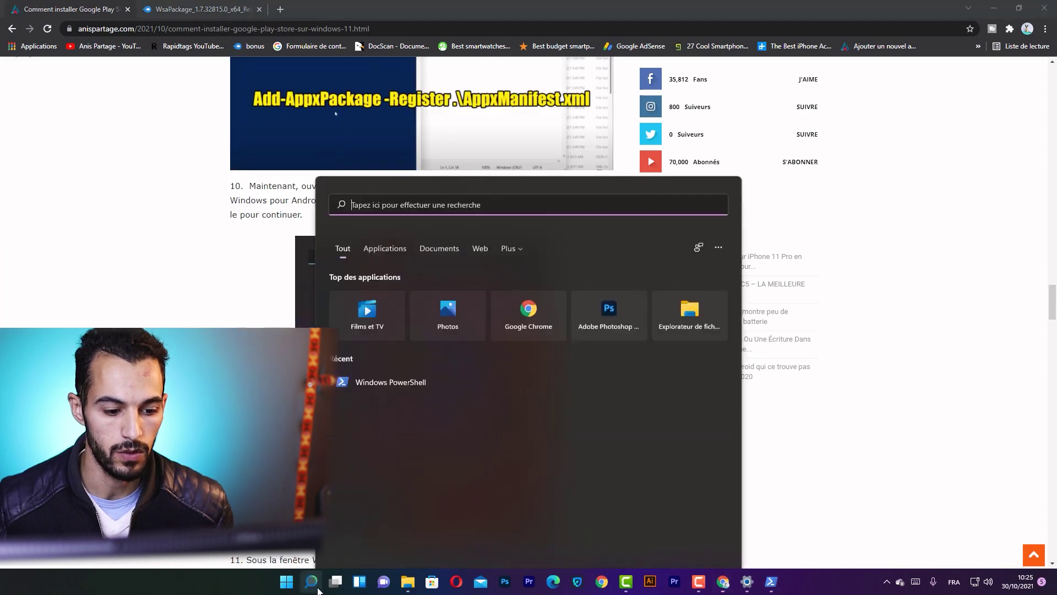
- Open the newly installed Windows Subsystem for Android from the recently added recommendations
click(287, 581)
click(286, 581)
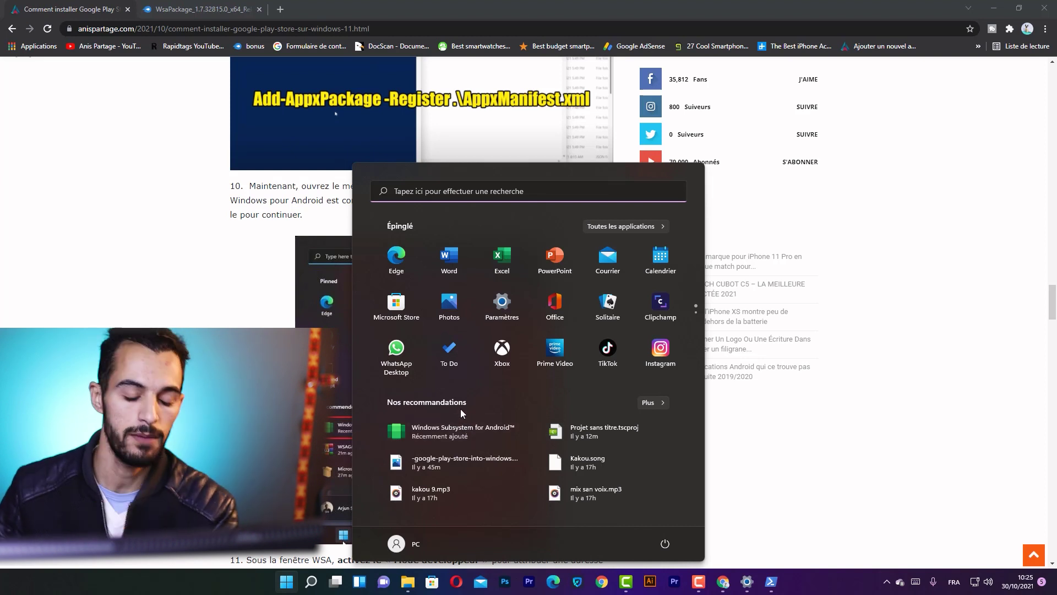
scroll(286, 248, down, 7)
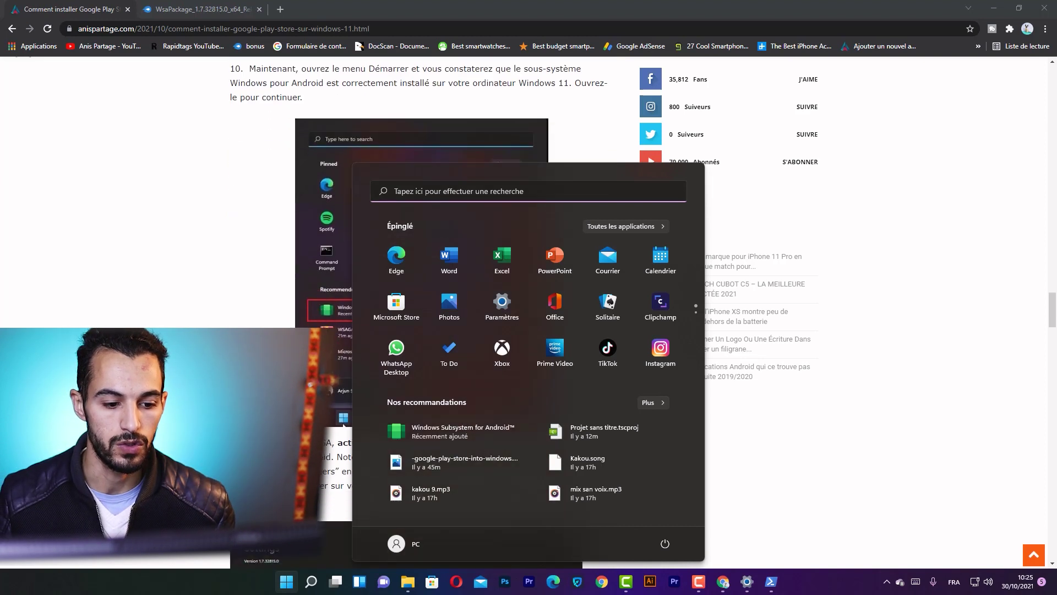
click(413, 431)
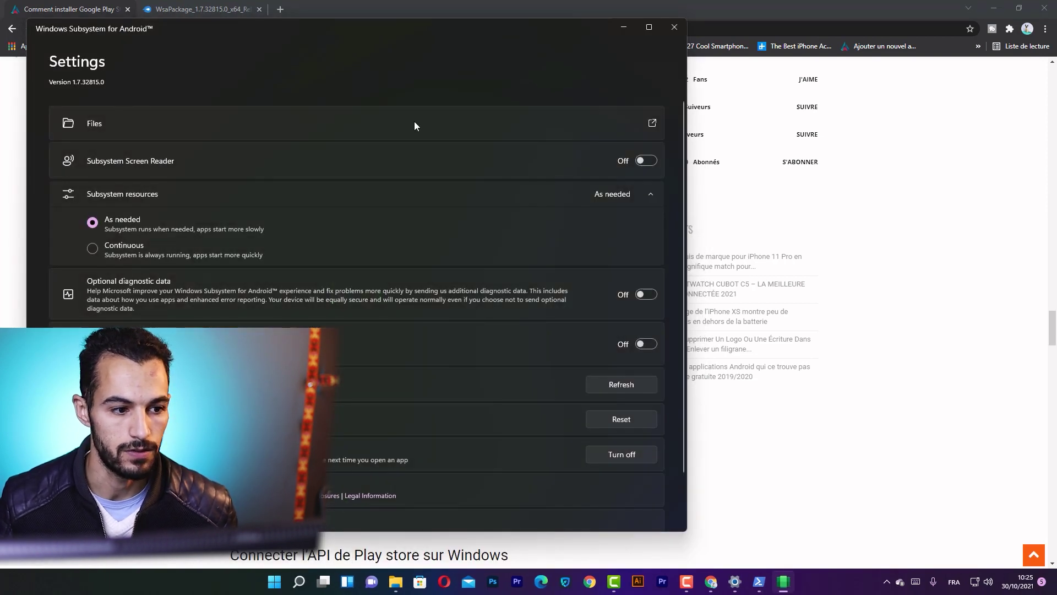
- Turn on Developer mode in the Windows Subsystem for Android settings
click(639, 343)
scroll(497, 332, down, 2)
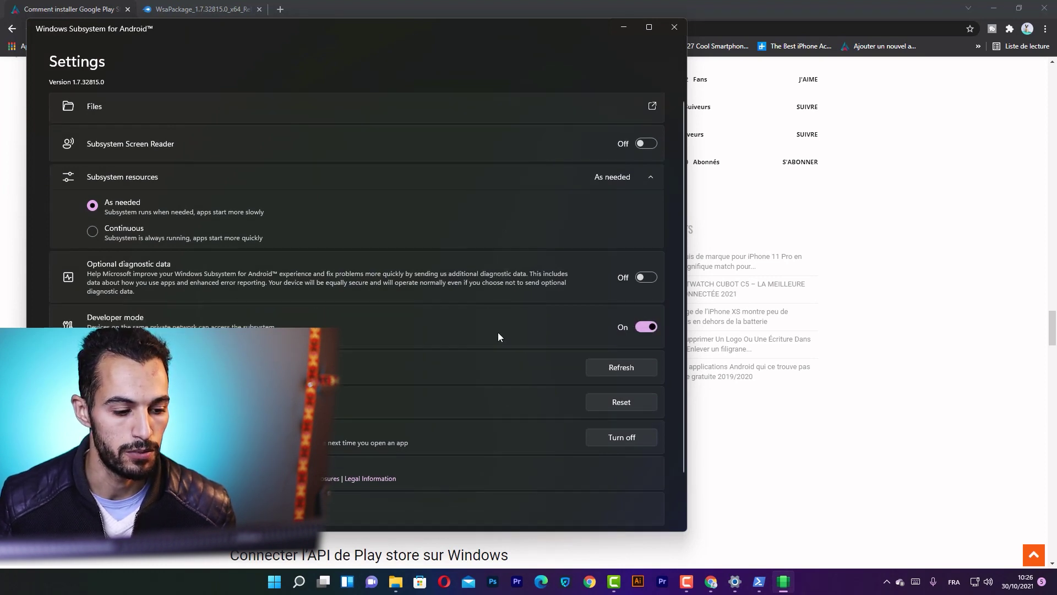
- Open the subsystem's Files app, declining to share optional diagnostic data in the consent dialog
scroll(498, 332, up, 2)
click(652, 124)
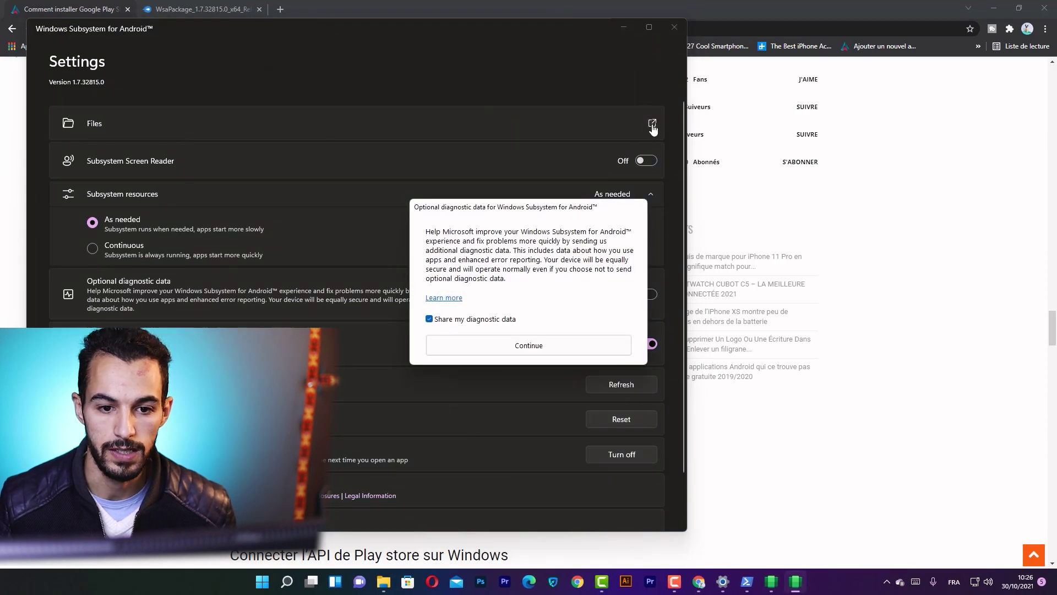
click(429, 319)
click(549, 351)
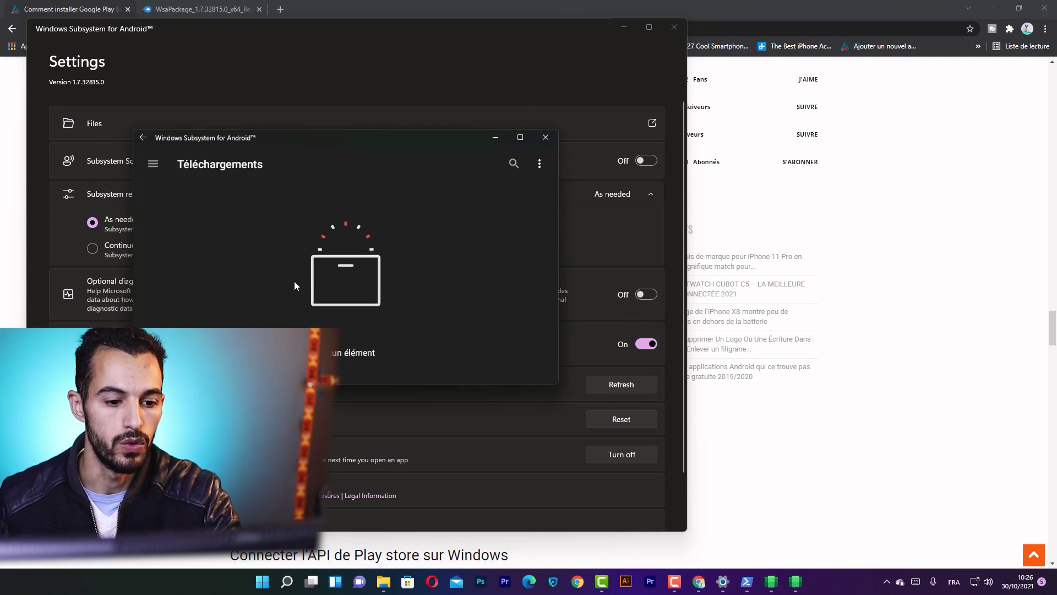
click(342, 403)
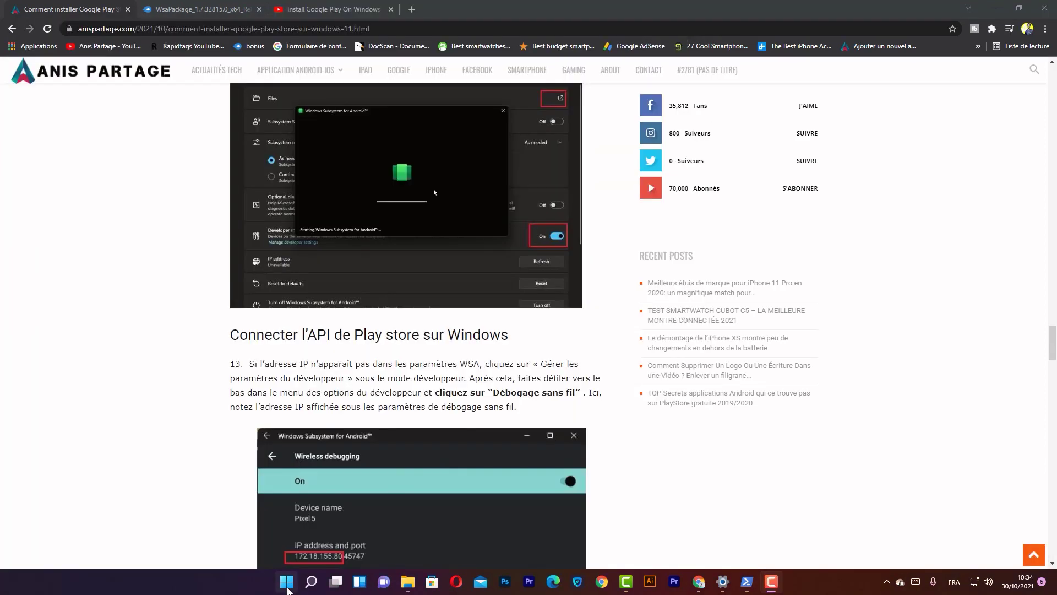
- Launch the recently added Play Store to check that it starts, and close its sign-in window
click(287, 581)
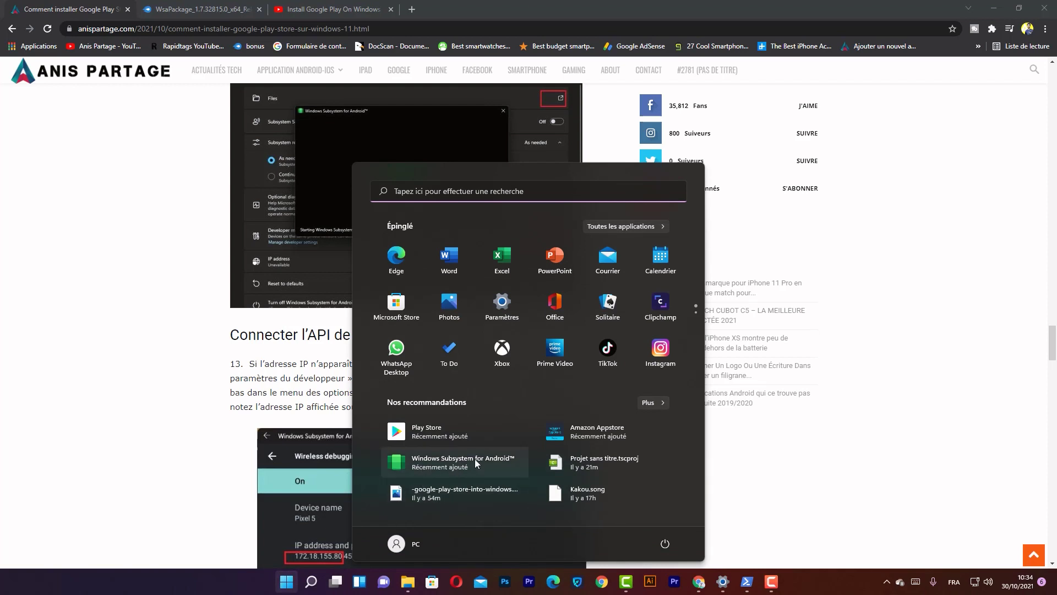
click(429, 430)
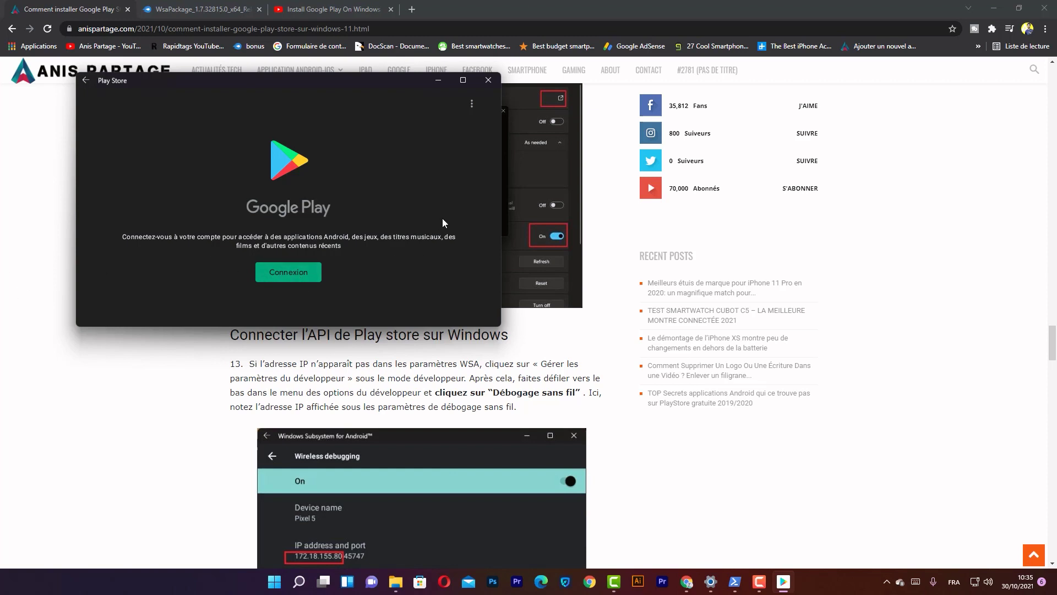
click(488, 80)
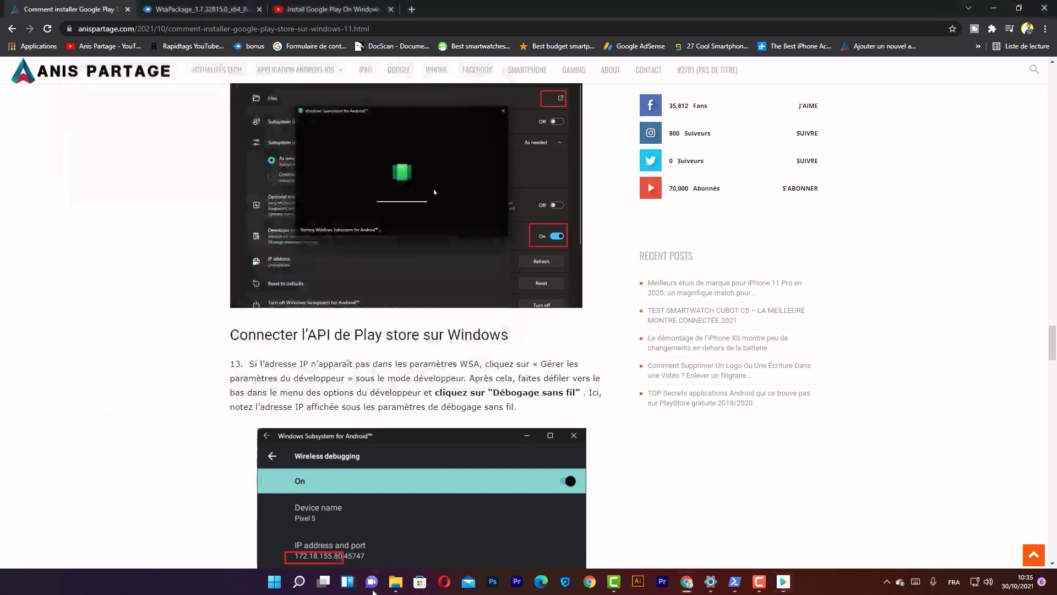
- Open the adb folder on Disque local (C:) and select the adb application
click(394, 582)
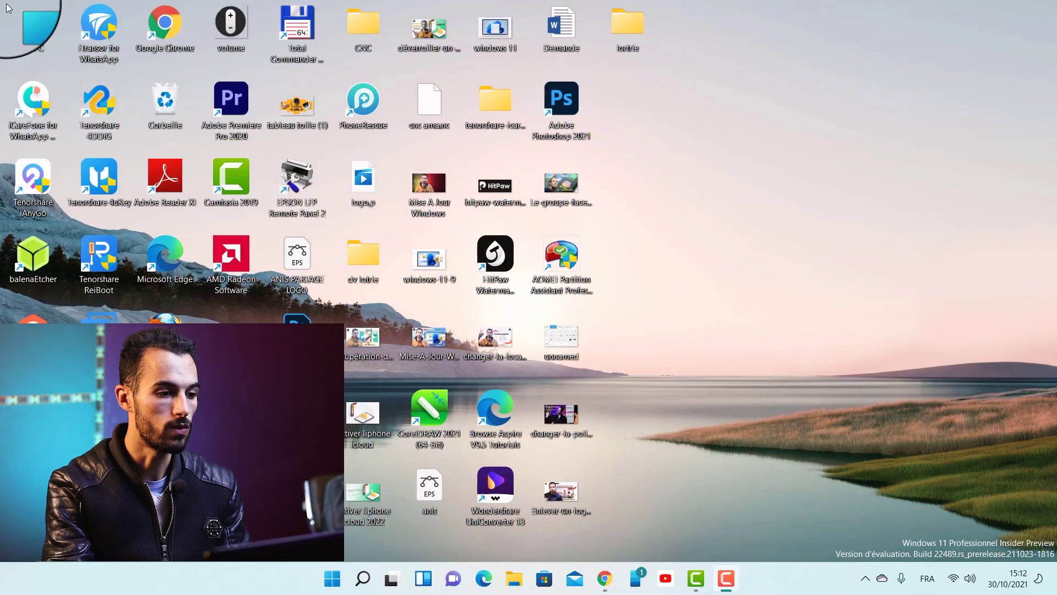
double_click(29, 19)
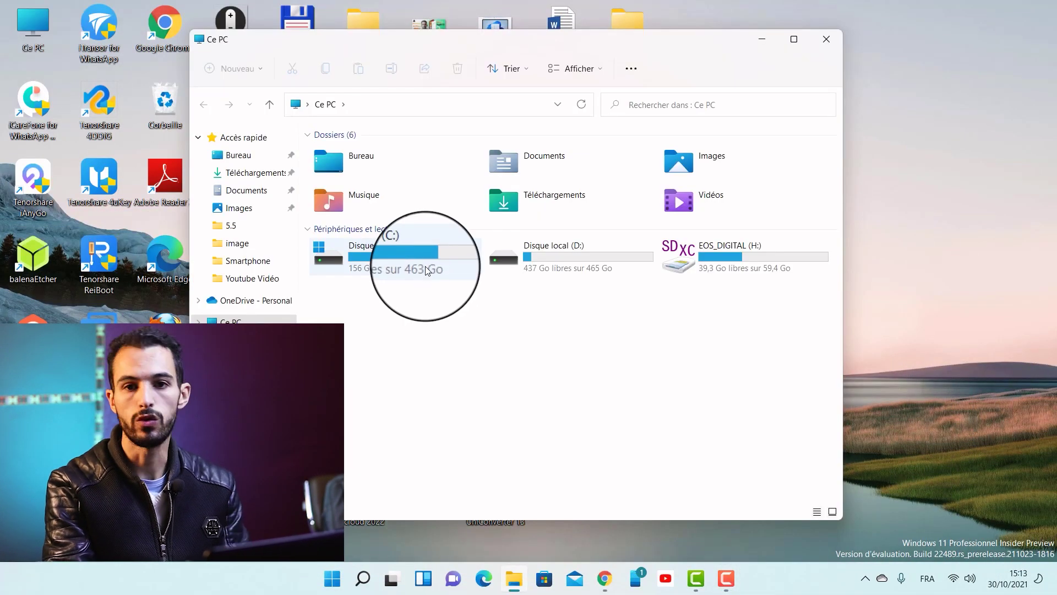
double_click(427, 269)
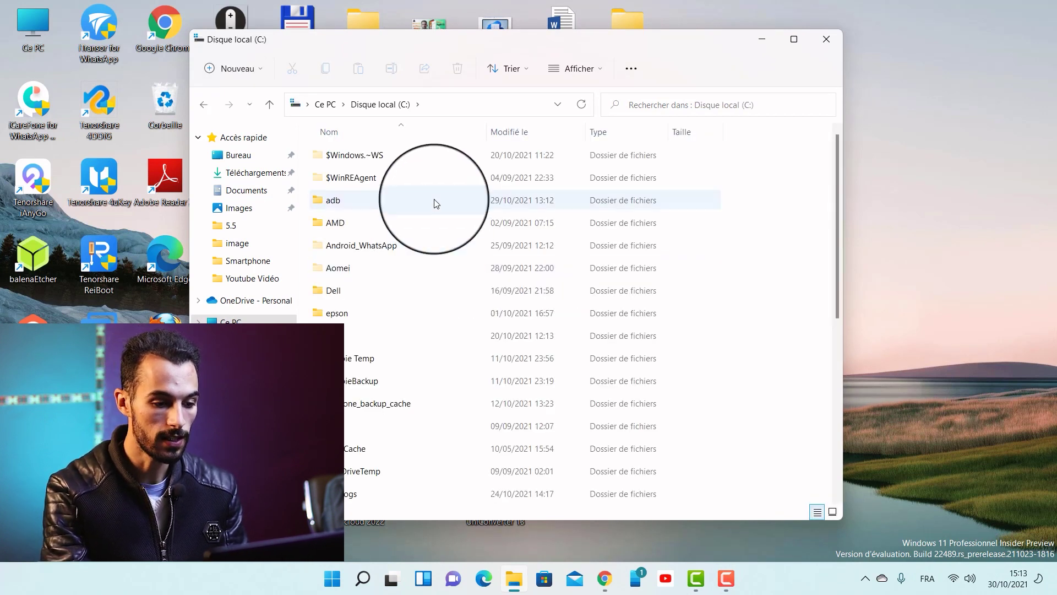
click(436, 203)
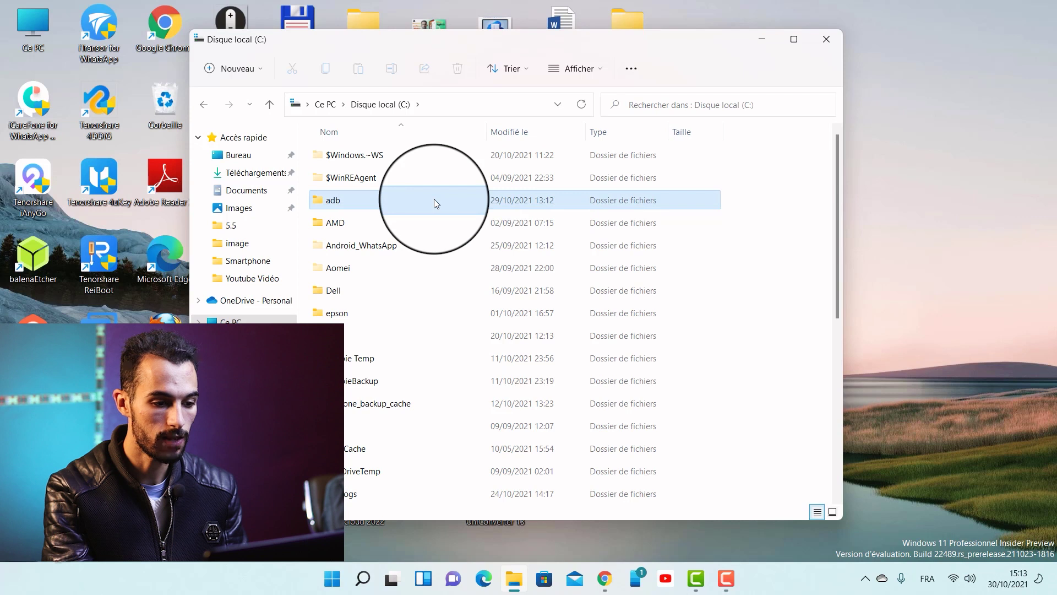
double_click(434, 201)
click(366, 162)
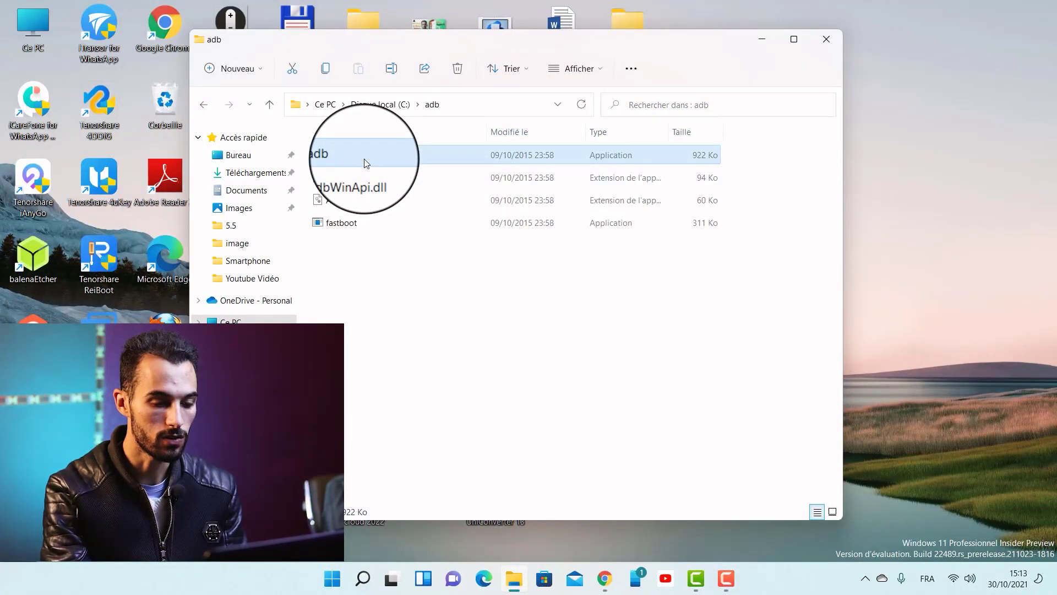